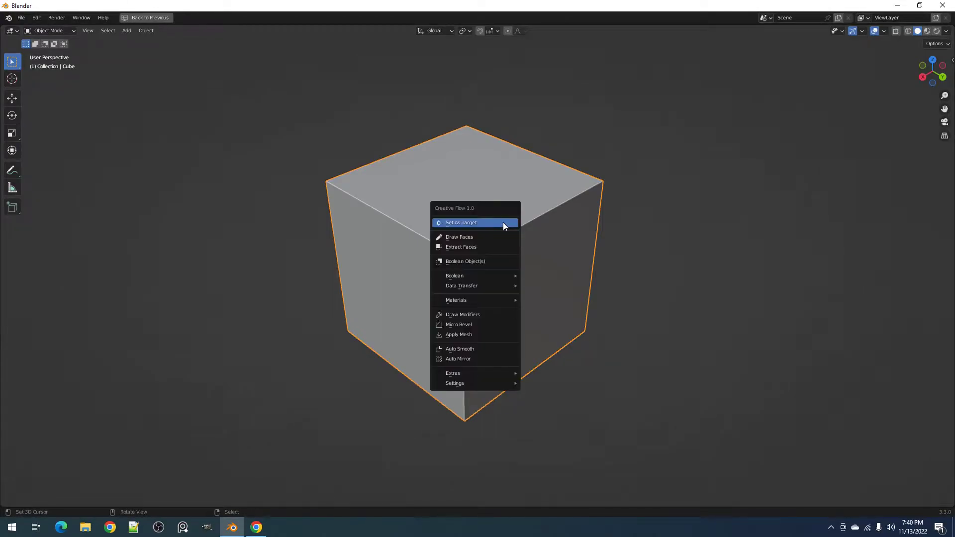
mouse_move(463, 292)
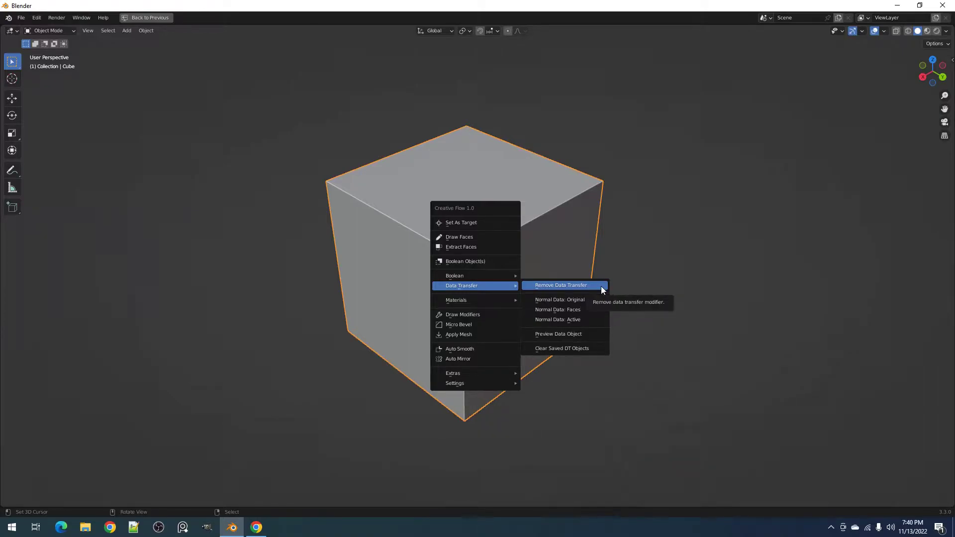
key("alt")
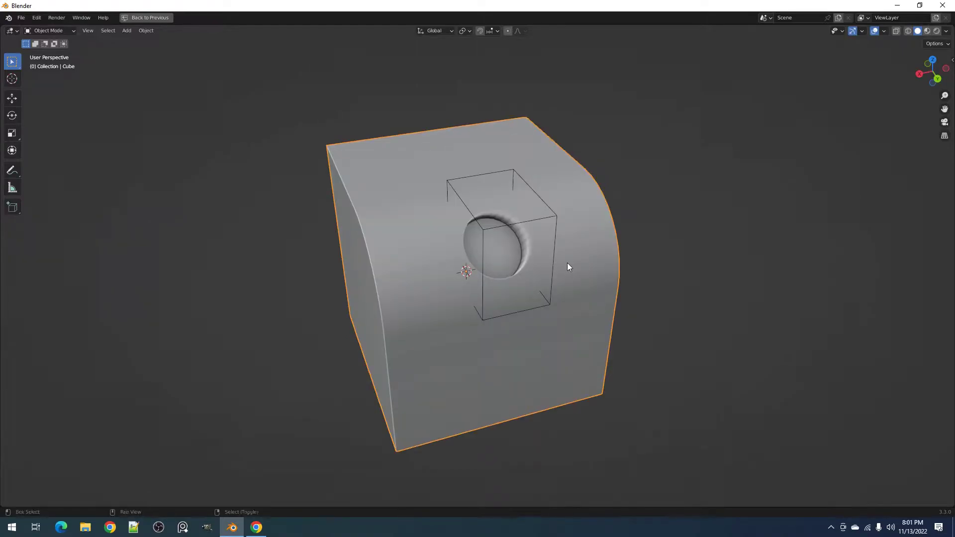
Step: Remove the data transfer modifier from the rounded cube with the circular hole
key("q")
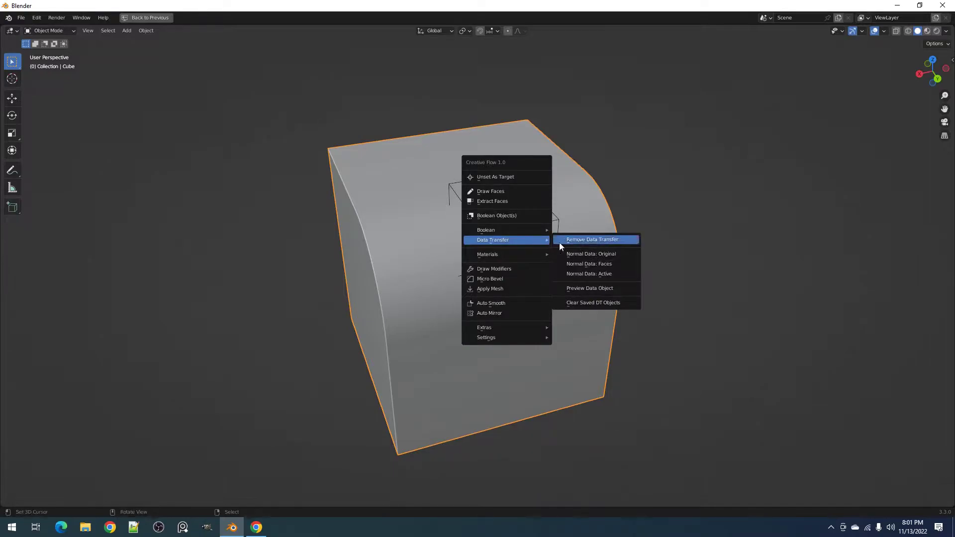
left_click(559, 242)
mouse_move(576, 283)
middle_mouse_down()
mouse_move(514, 286)
mouse_move(570, 275)
middle_mouse_up()
key("q")
mouse_move(530, 225)
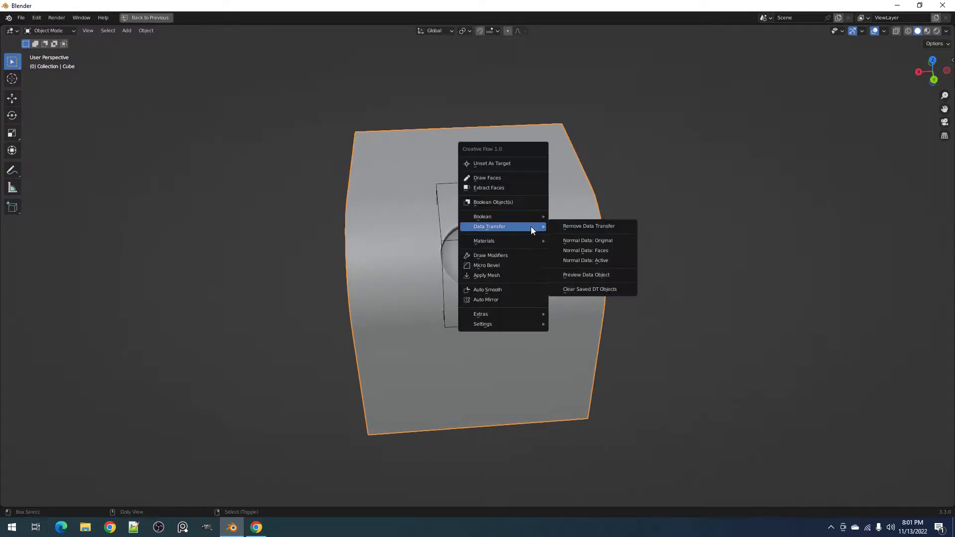
left_click(581, 226)
mouse_move(581, 229)
middle_mouse_down()
mouse_move(552, 270)
mouse_move(445, 277)
mouse_move(572, 273)
mouse_move(581, 283)
middle_mouse_up()
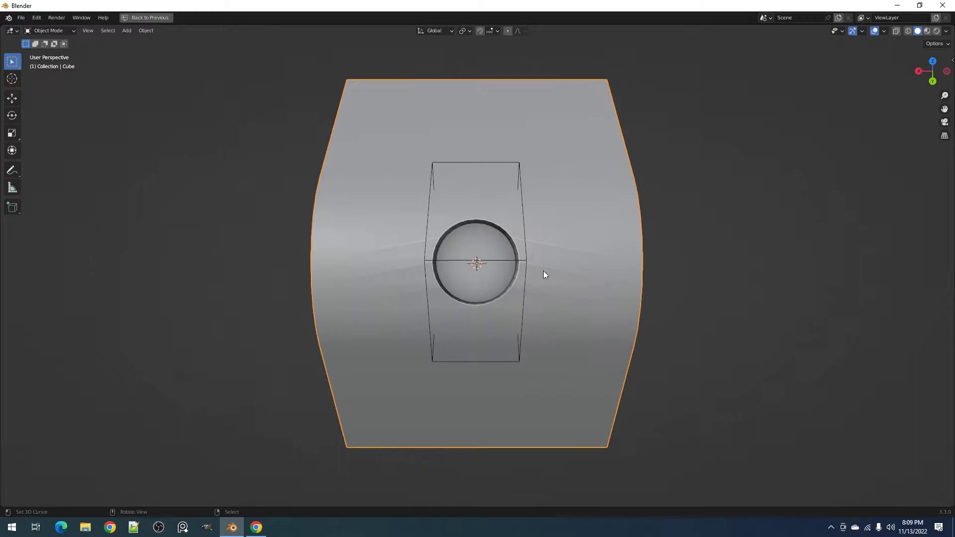
Step: Apply the Normal Data: Original transfer to the rounded cube to correct shading around the hole
middle_click_drag(539, 287, 596, 228)
key("q")
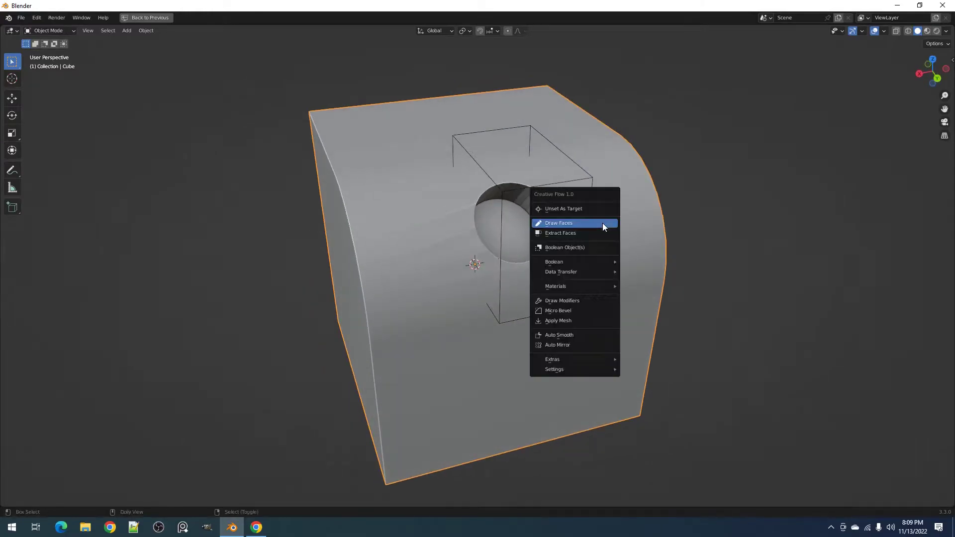
left_click(658, 288)
middle_click_drag(657, 287, 643, 201)
scroll(460, 222, "up", 4)
scroll(468, 248, "down", 4)
Step: Add a small Micro Bevel to the rounded cube with Harden Normals enabled
right_click(643, 198)
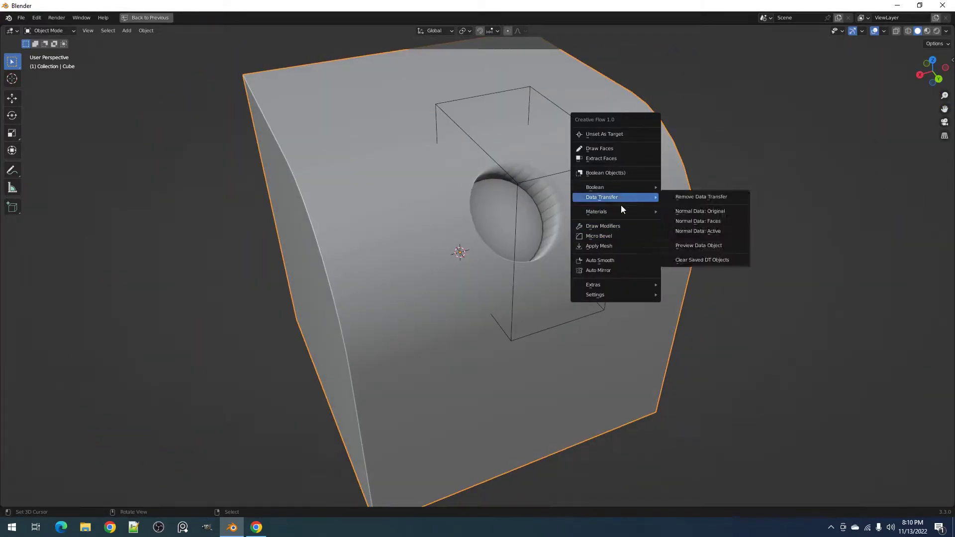
left_click(608, 236)
left_click(658, 300)
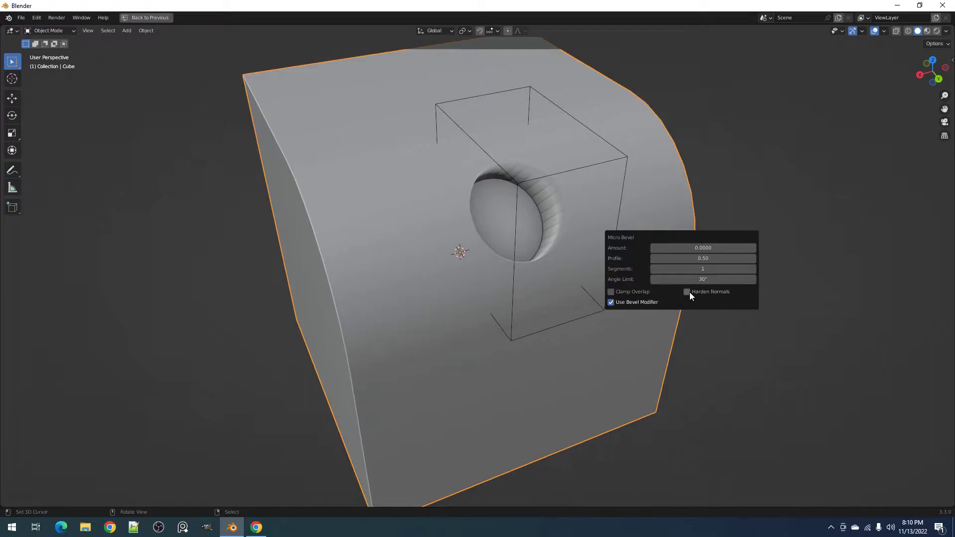
left_click_drag(693, 248, 699, 247)
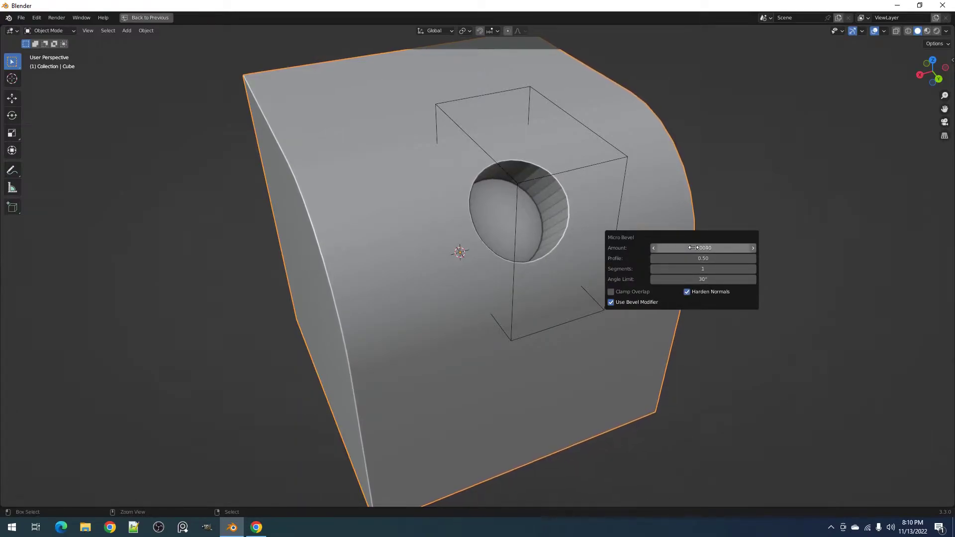
scroll(599, 271, "up", 4)
key("F9")
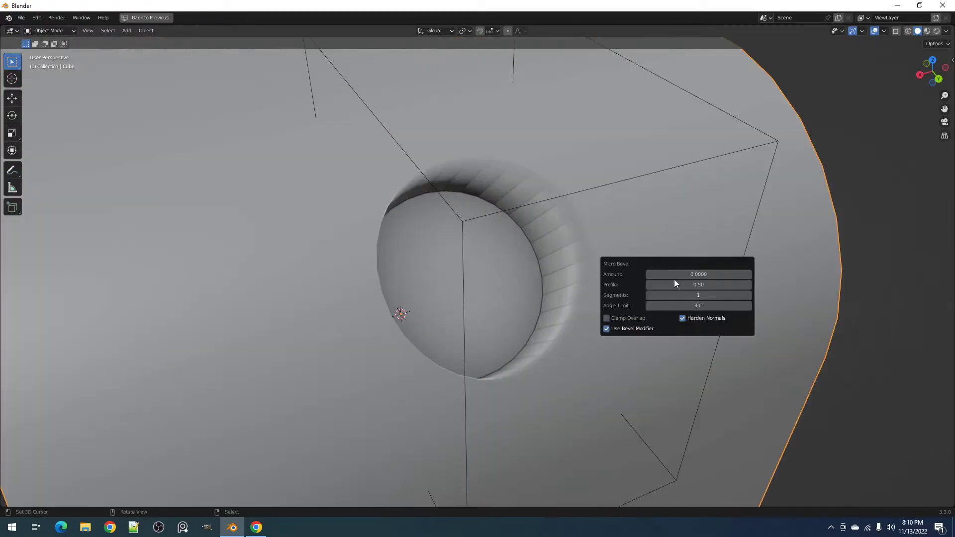
scroll(554, 253, "down", 6)
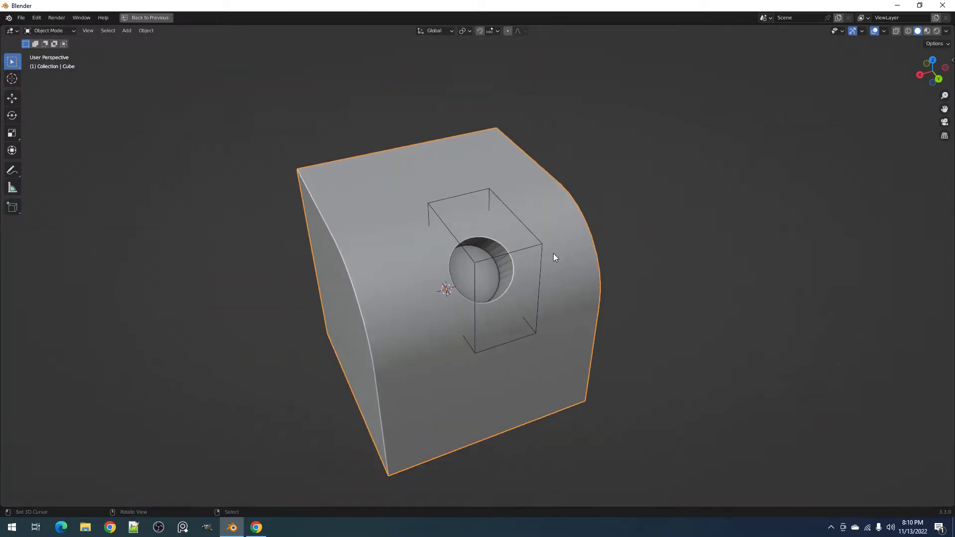
Step: Shade the rounded cube and its boolean cutter smooth together, and clear the selection
key("alt+a")
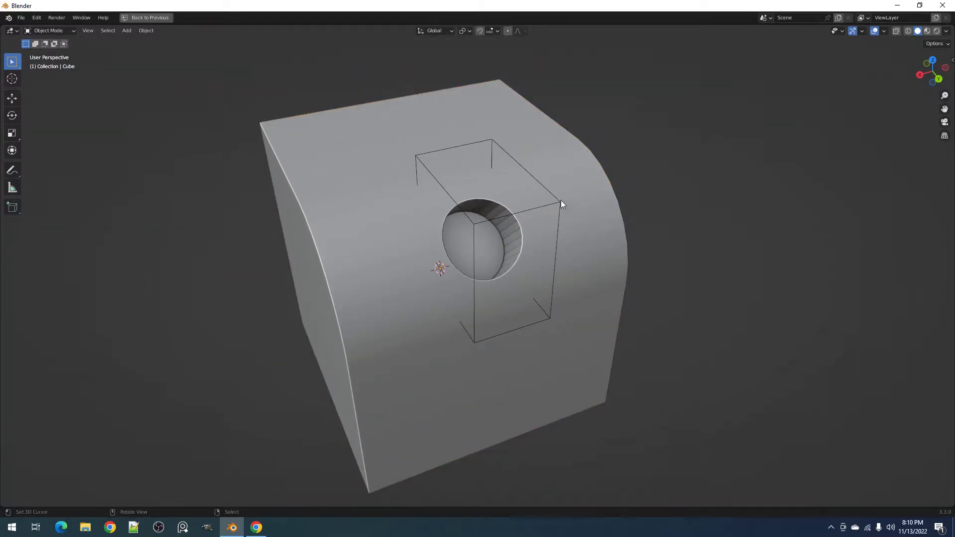
left_click(560, 201)
left_click(547, 209, "shift")
right_click(520, 218)
left_click(513, 241)
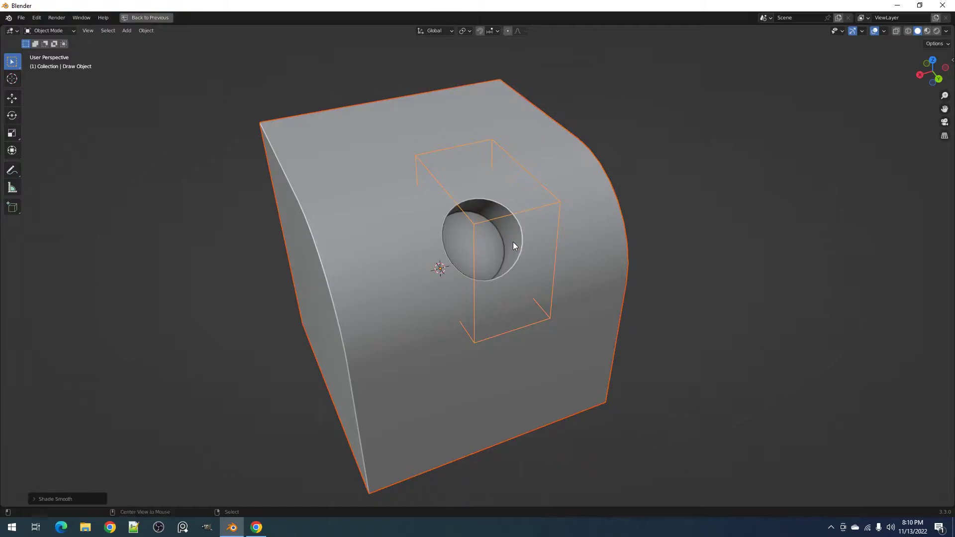
key("alt+a")
middle_click_drag(512, 246, 605, 243)
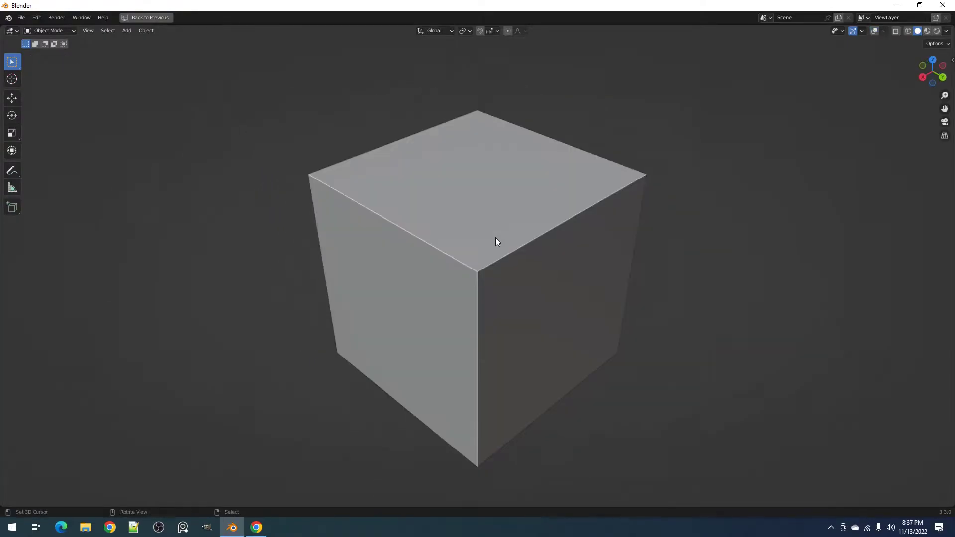
key("q")
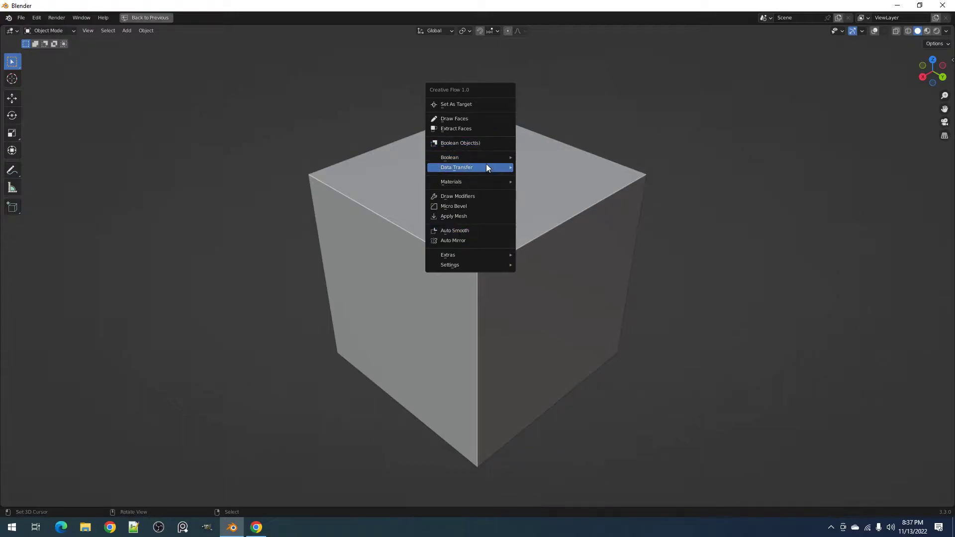
mouse_move(487, 167)
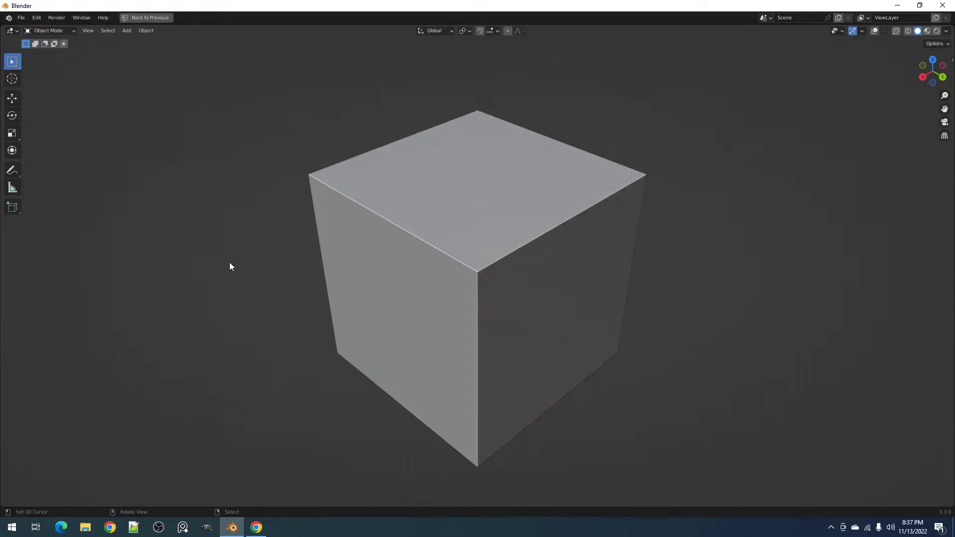
Step: Bevel one top edge of the plain cube into a wide multi-segment rounded corner and return to Object Mode
key("Tab")
key("shift+alt+z")
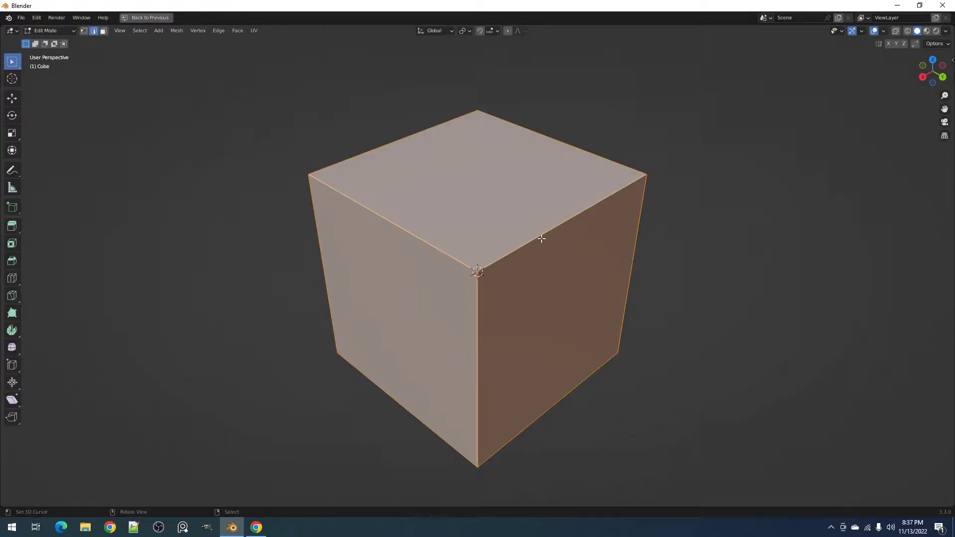
left_click(540, 239)
key("ctrl+b")
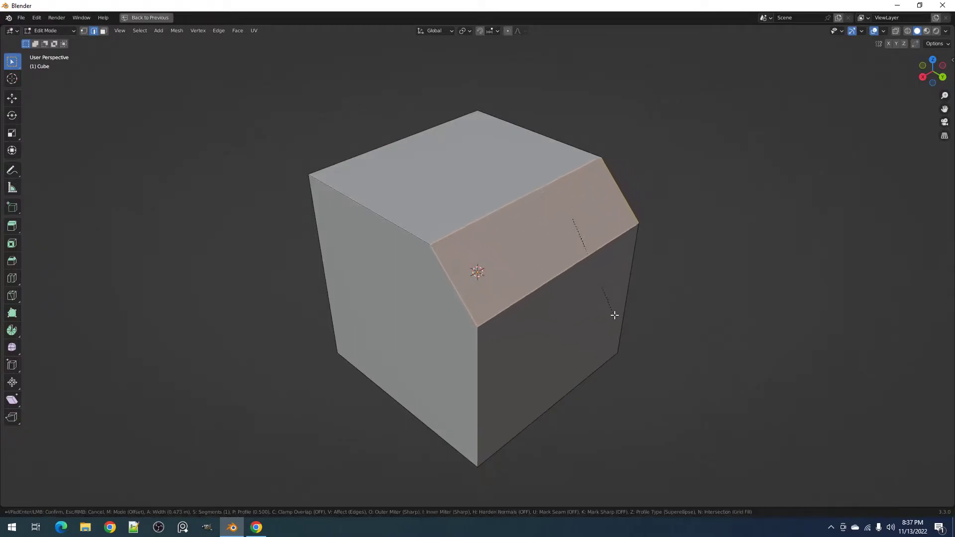
scroll(626, 337, "up", 3)
left_click(627, 337)
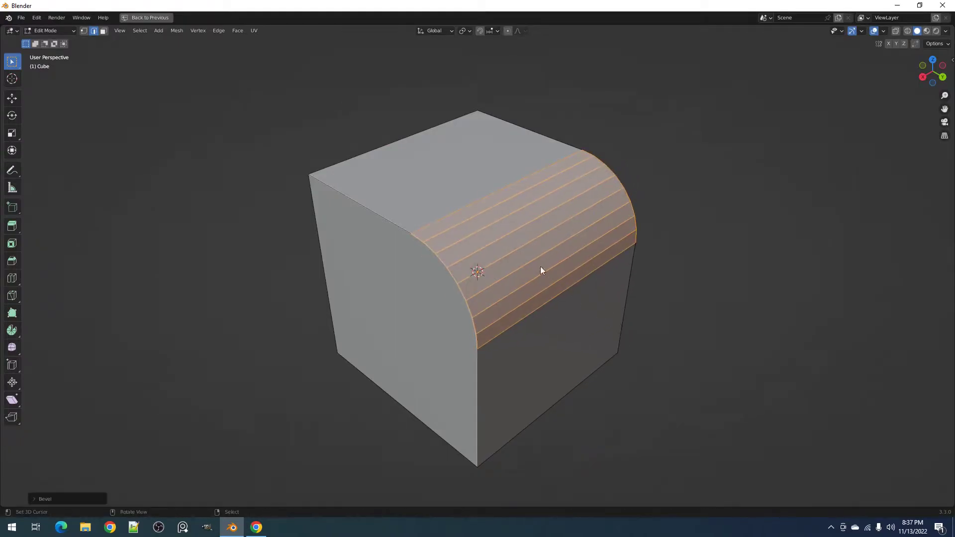
key("Tab")
Step: Apply the Normal Data: Original transfer to the newly bevelled cube
key("ctrl+shift+f")
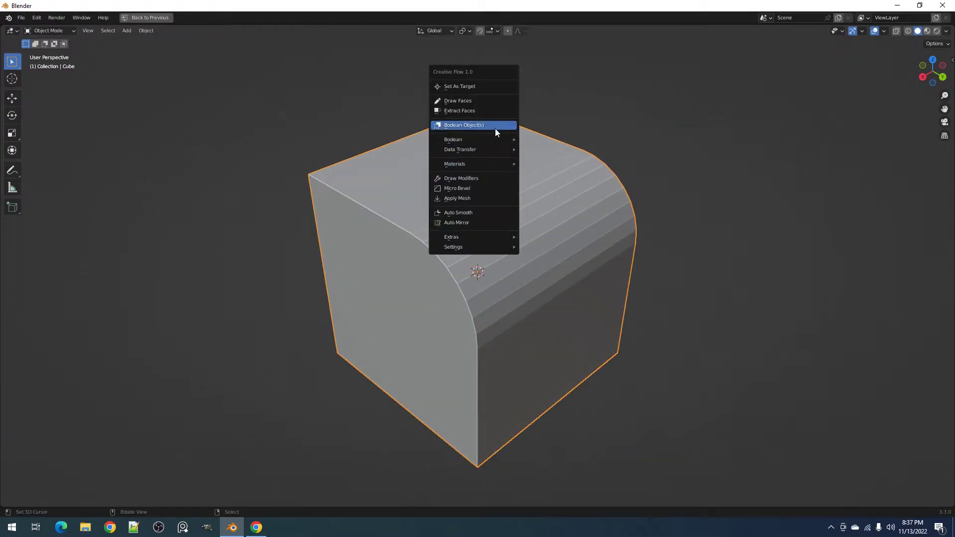
mouse_move(494, 148)
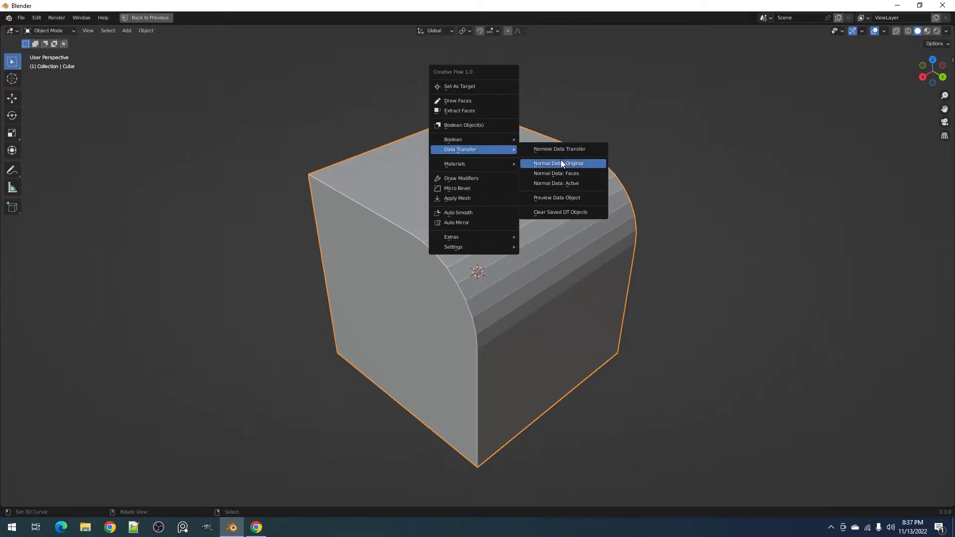
left_click(560, 160)
scroll(533, 173, "down", 1)
Step: Preview the data object saved for the bevelled cube
key("q")
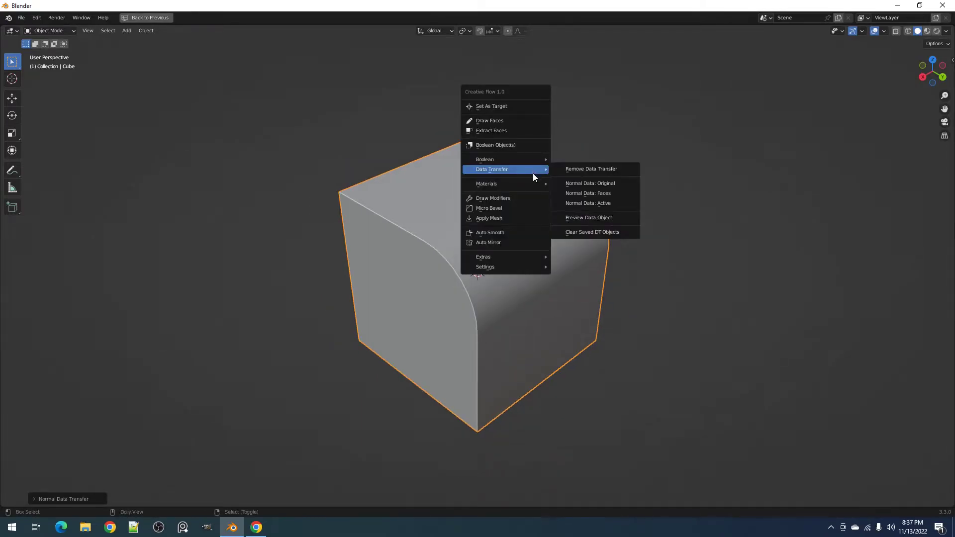
mouse_move(530, 171)
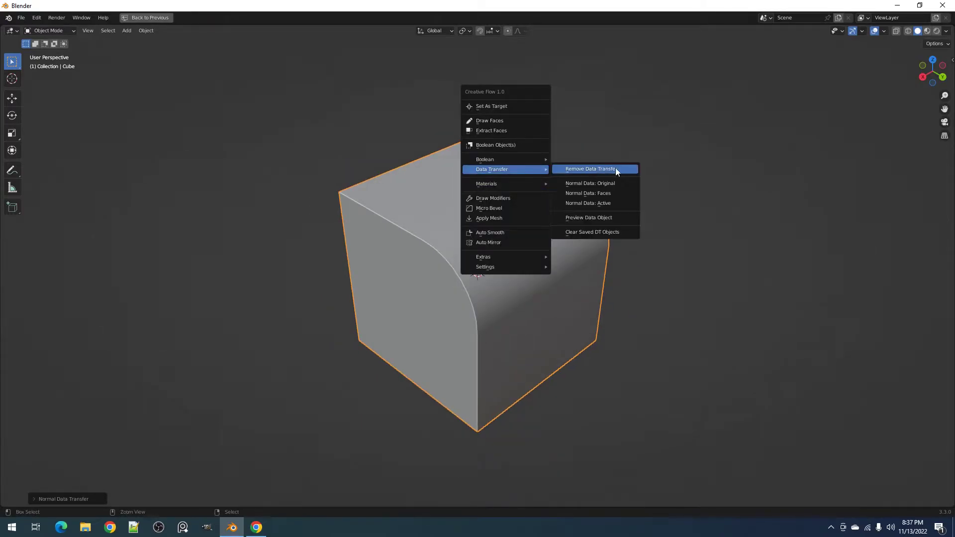
left_click(604, 217)
mouse_move(610, 216)
middle_mouse_down()
mouse_move(520, 219)
mouse_move(498, 209)
mouse_move(655, 219)
mouse_move(599, 219)
middle_mouse_up()
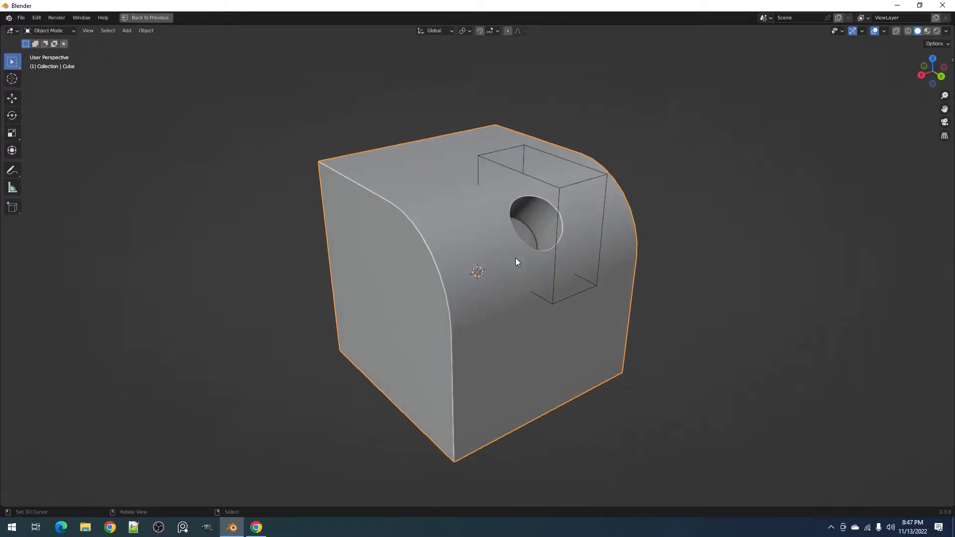
Step: Apply the Normal Data: Original transfer to the bevelled cube with the circular cut
key("q")
mouse_move(481, 178)
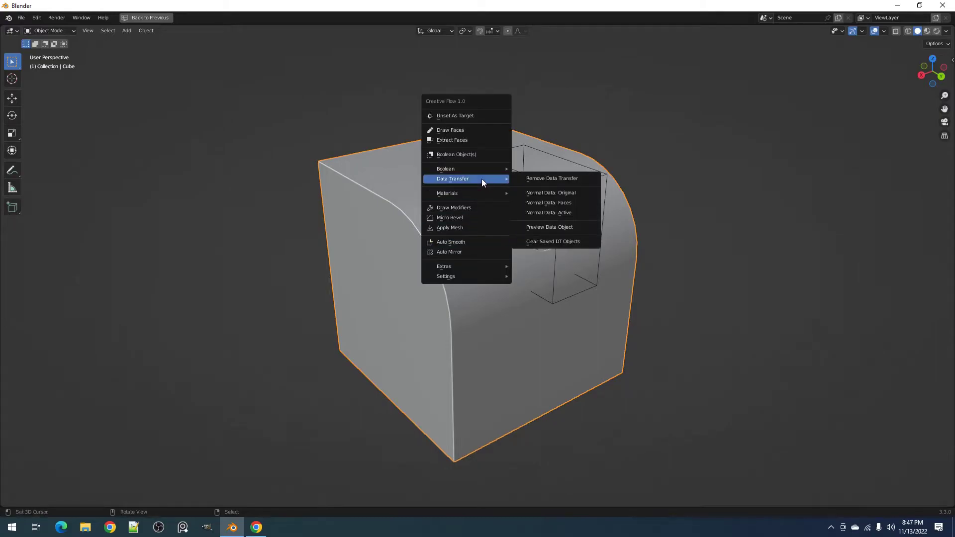
left_click(557, 192)
middle_click_drag(575, 246, 428, 247)
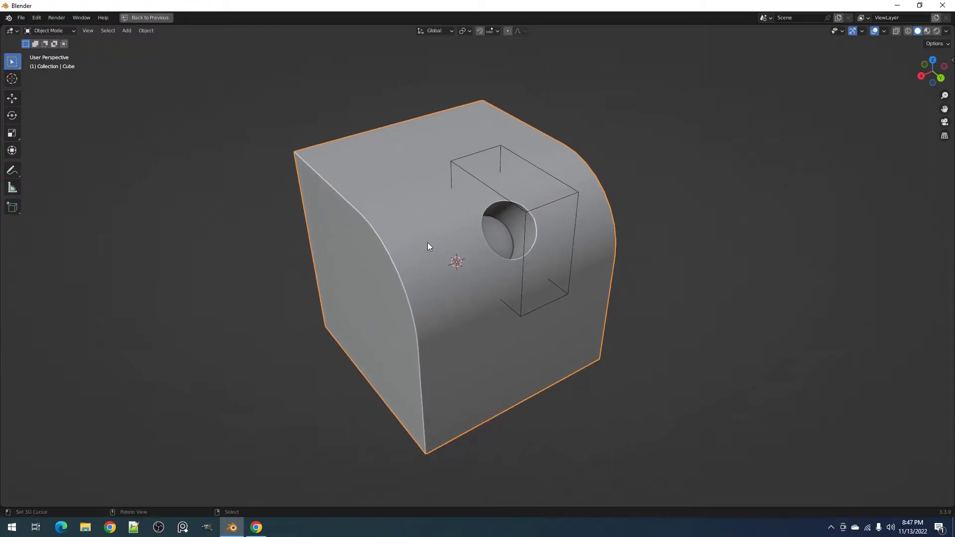
Step: Preview the saved data object over the cut cube, inspect its wireframe and close the preview
key("q")
mouse_move(405, 180)
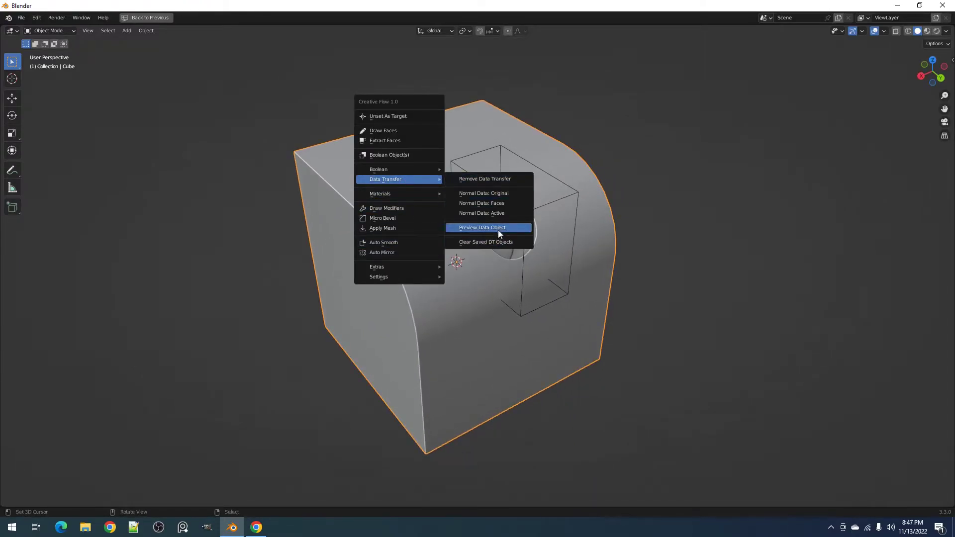
left_click(498, 230)
middle_click_drag(512, 234, 610, 244)
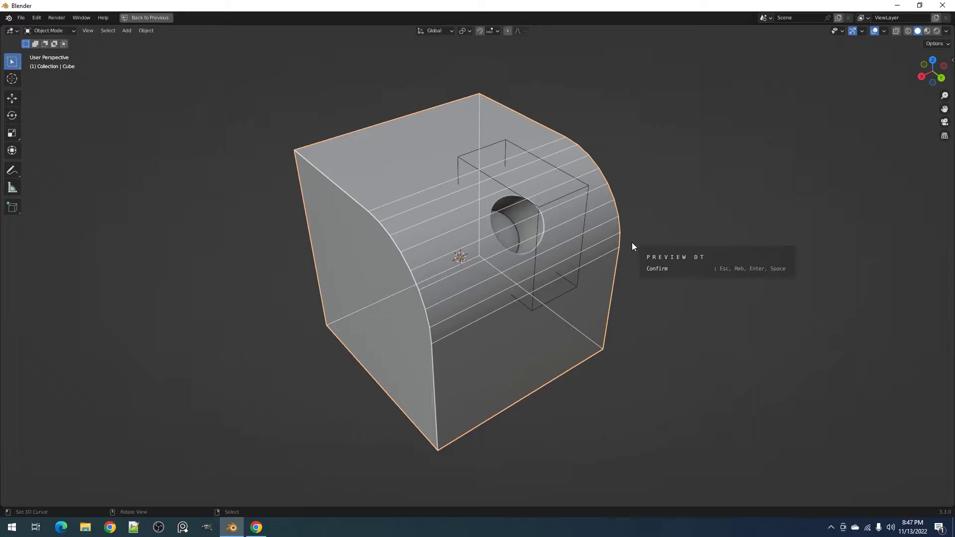
right_click(632, 239)
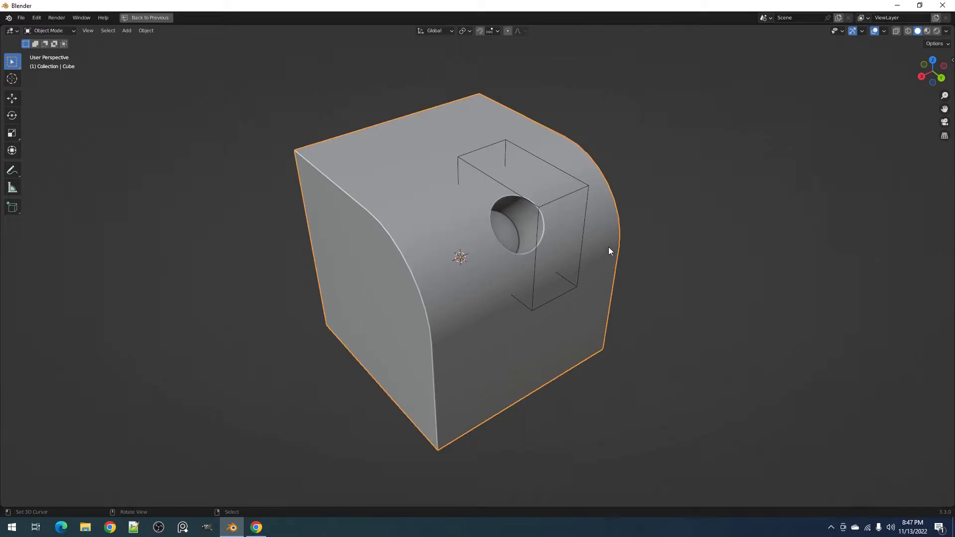
Step: Reapply the Normal Data: Original transfer to the cut cube
key("ctrl+shift+v")
mouse_move(608, 245)
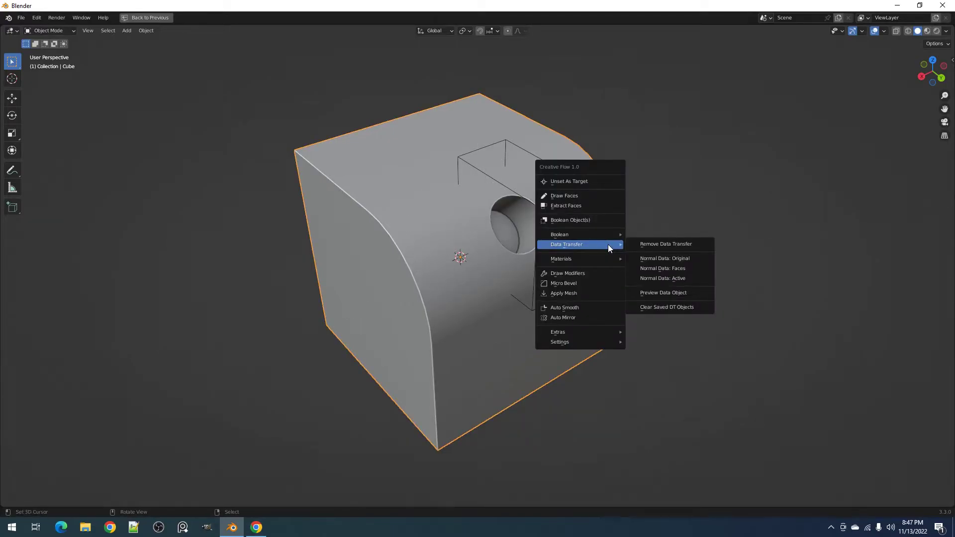
left_click(652, 259)
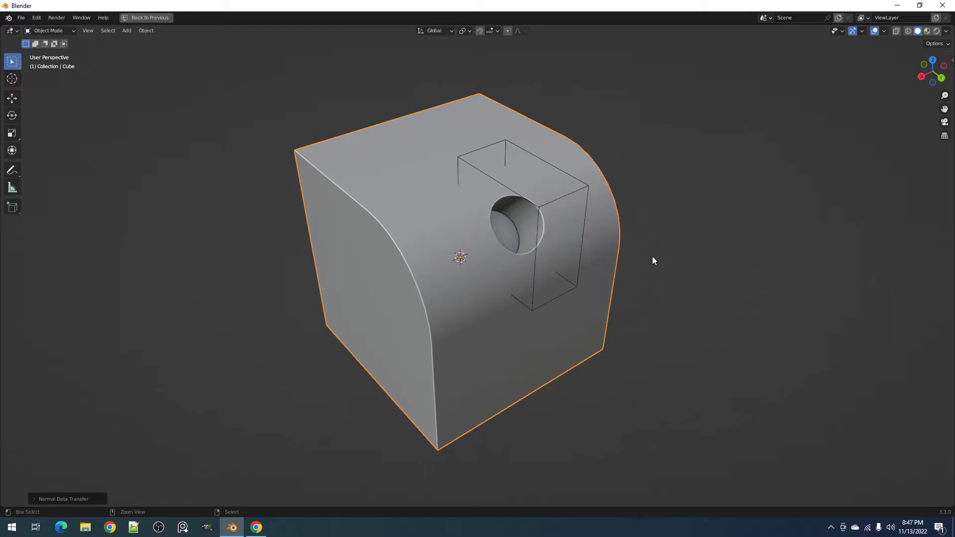
Step: Preview the cut cube's data object again to inspect the wireframe of the reapplied transfer
key("shift+q")
mouse_move(508, 201)
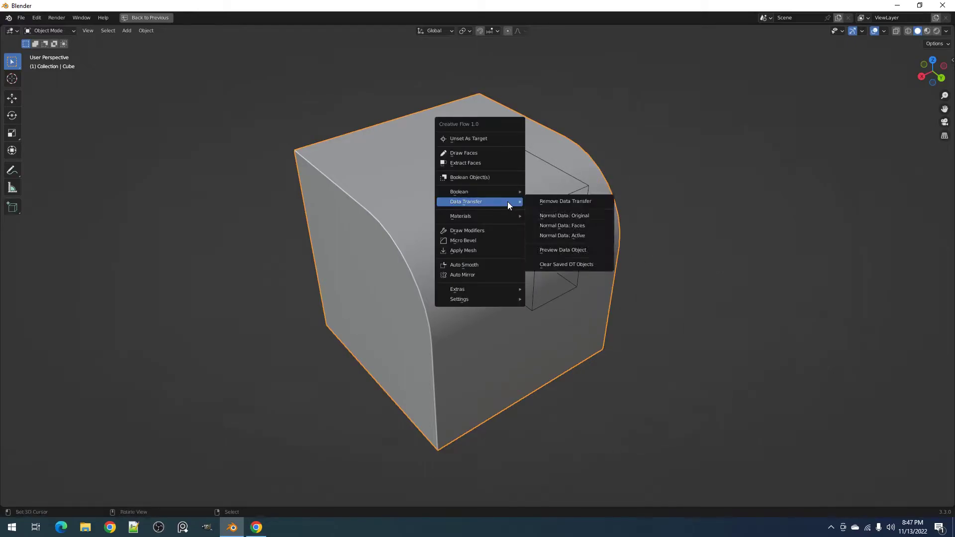
left_click(572, 251)
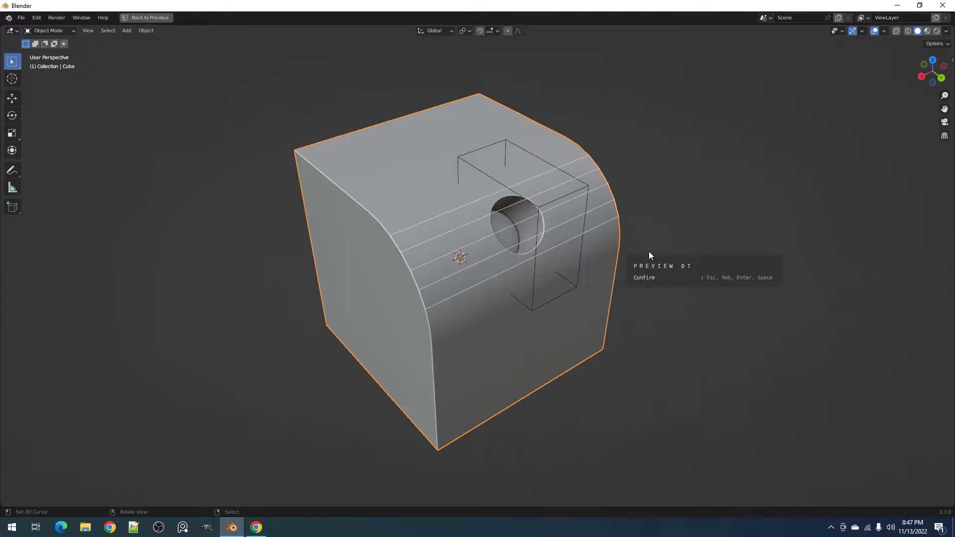
middle_click_drag(615, 251, 504, 232)
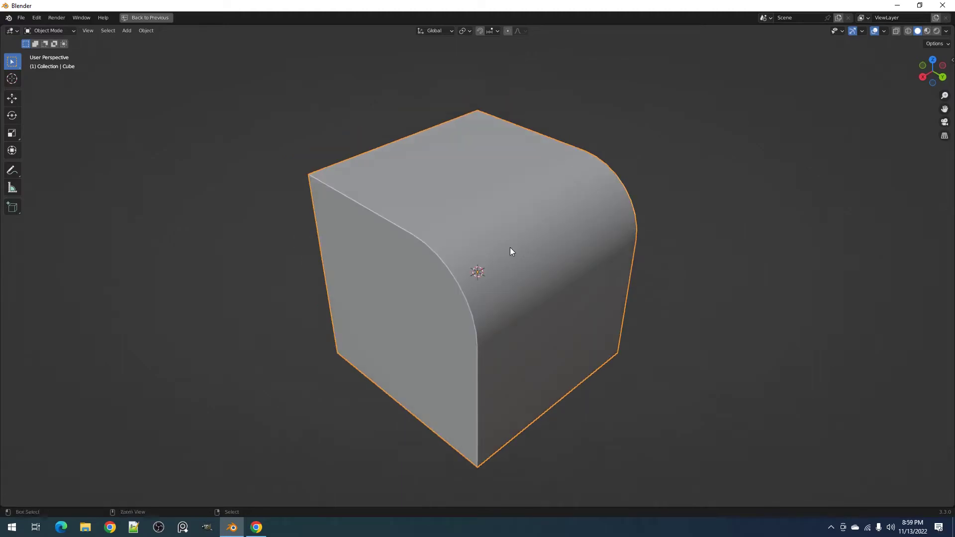
Step: Start a Normal Data: Faces transfer on the bevelled cube and select the eight faces of its curved bevel
key("ctrl+f")
mouse_move(503, 184)
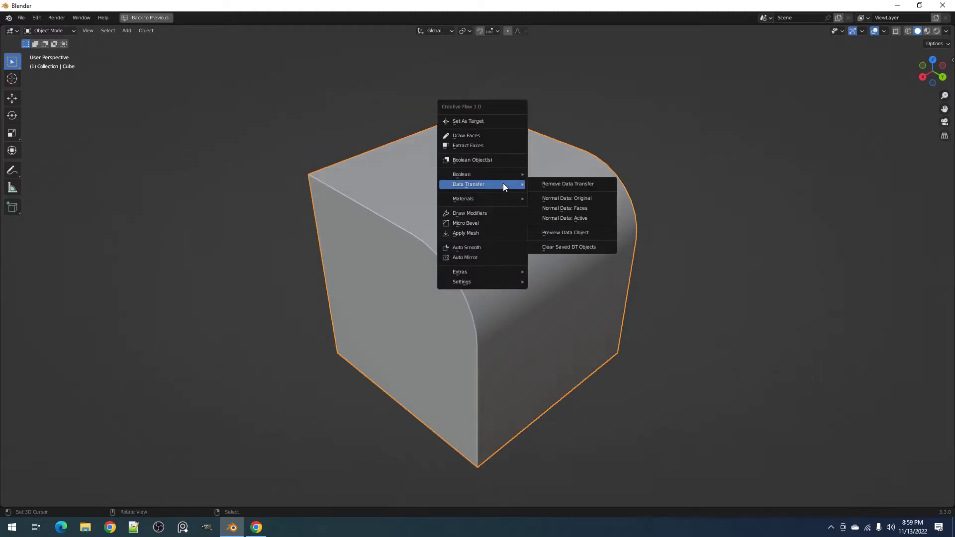
left_click(572, 209)
middle_click_drag(448, 235, 492, 312)
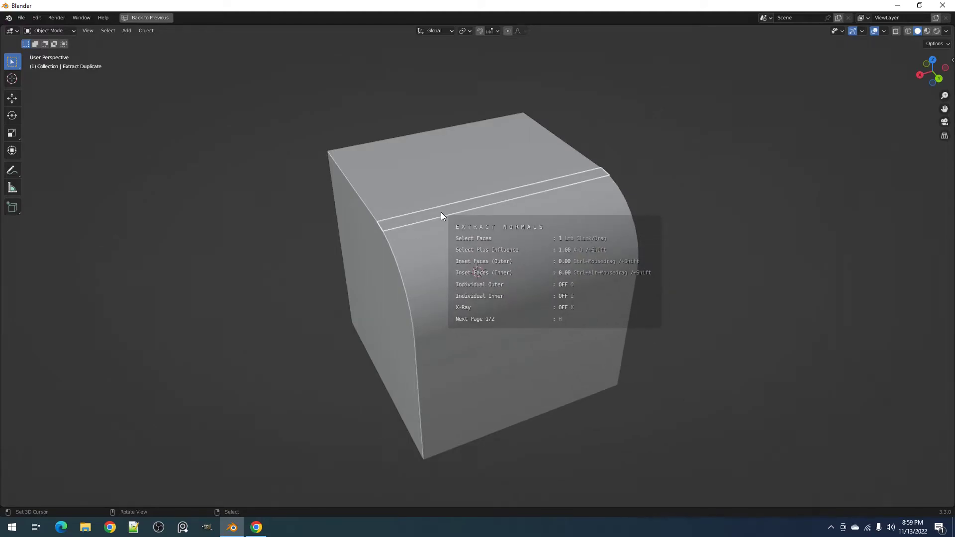
left_click_drag(441, 211, 480, 303)
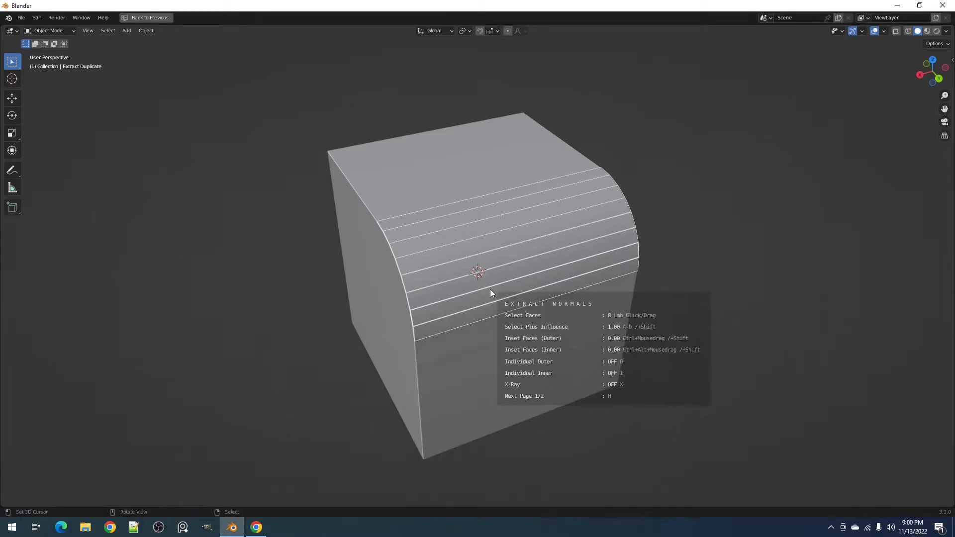
key("space")
middle_click_drag(491, 288, 560, 270)
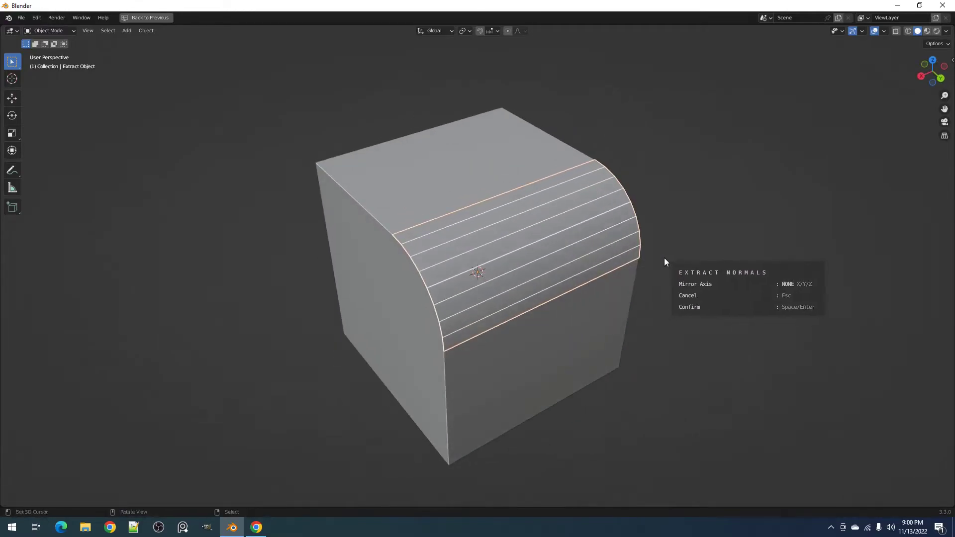
Step: Try mirroring the extracted bevel faces on X, set the mirror axis back to none and finish the extraction
key("x")
key("x")
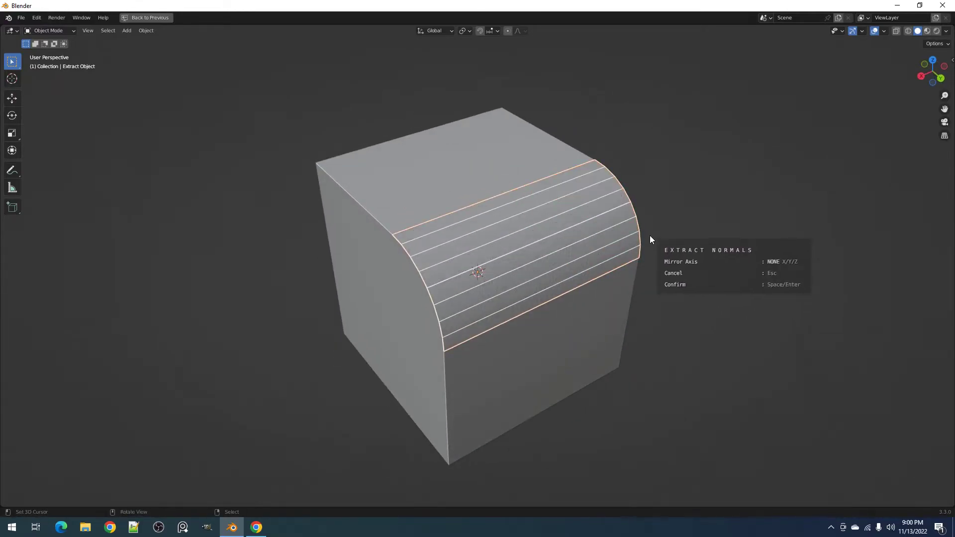
key("x")
key("x")
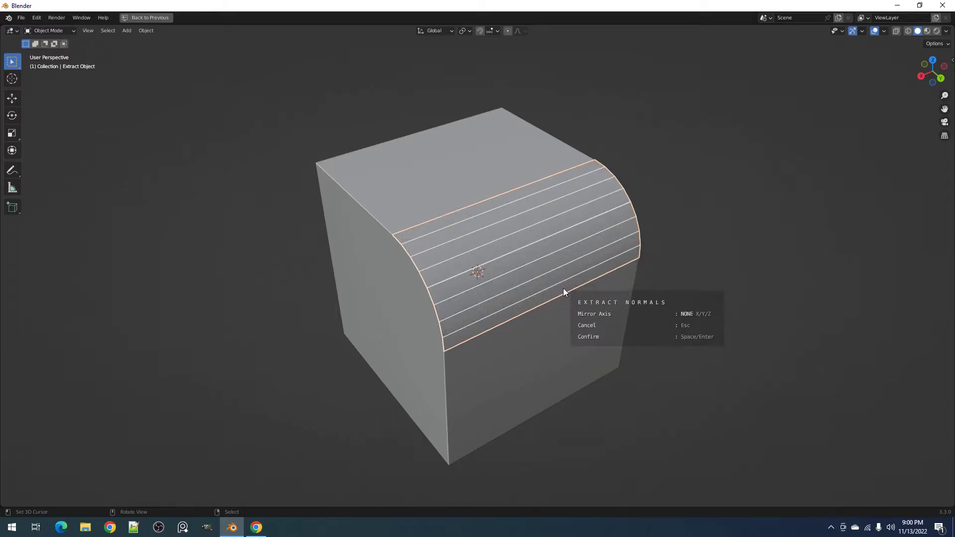
key("Escape")
Step: Draw a 32-segment circle at the centre of the cube's curved bevel with Draw Faces
middle_click_drag(559, 269, 526, 273)
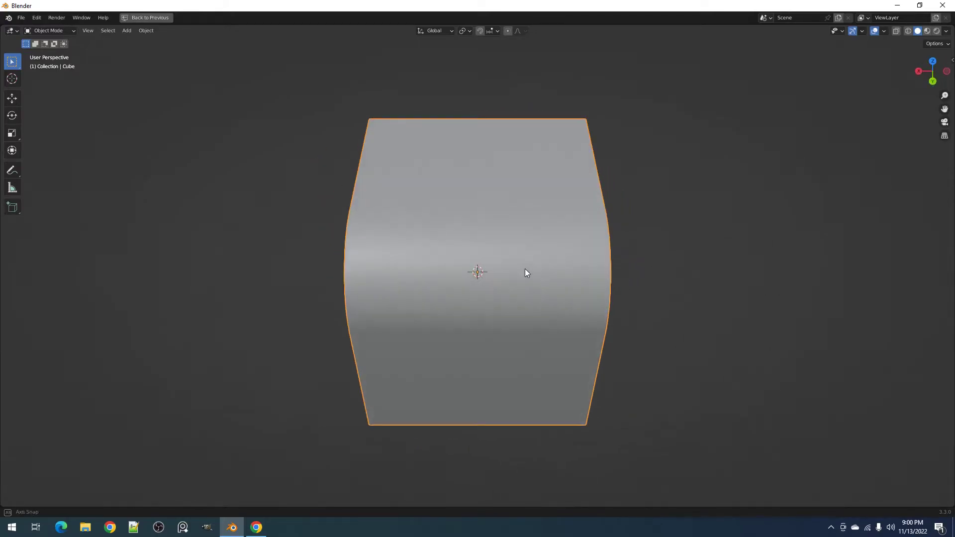
key("c")
mouse_move(499, 273)
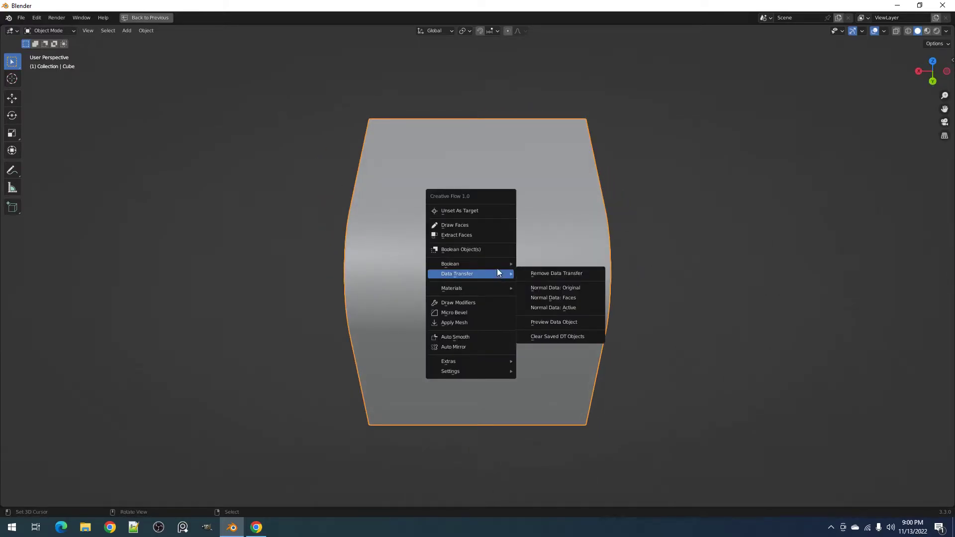
left_click(485, 225)
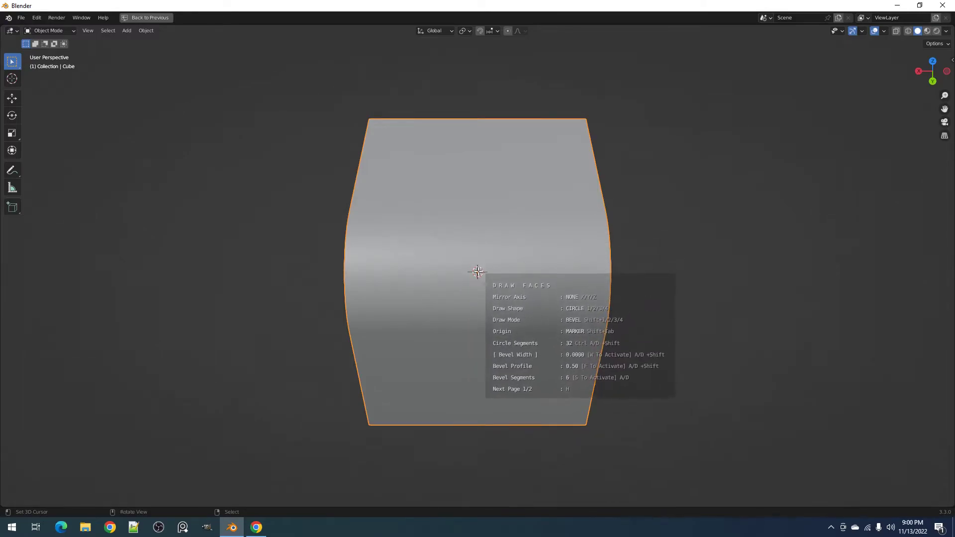
left_click_drag(477, 271, 503, 276)
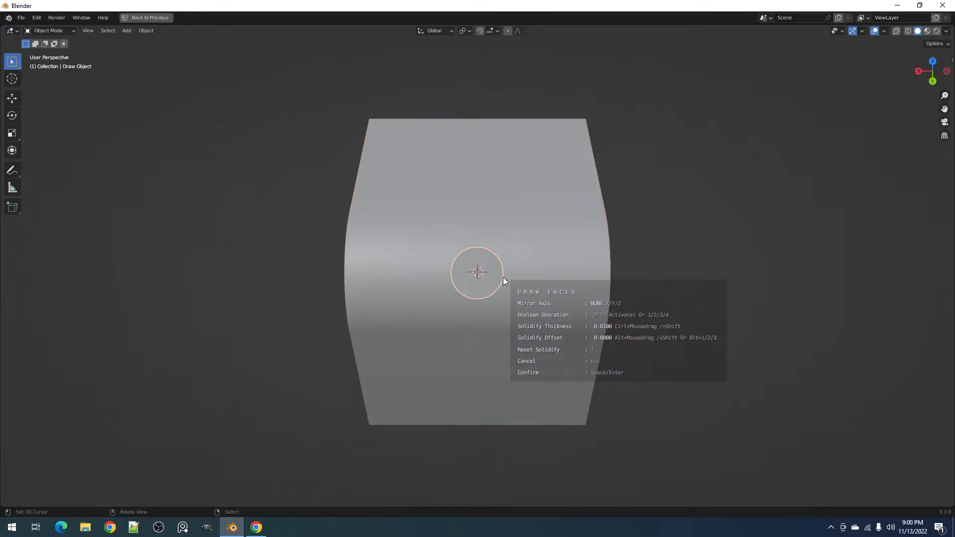
Step: Turn the drawn circle into a boolean cut, adjust its solidify thickness to form a round recess and confirm
key("b")
middle_click_drag(543, 269, 583, 251)
left_click_drag(584, 250, 658, 236, "ctrl")
key("space")
middle_click_drag(658, 235, 619, 243)
scroll(619, 242, "up", 1)
right_click(619, 243)
Step: Add a Micro Bevel to the cube with the circular recess
middle_click_drag(559, 221, 562, 219)
scroll(563, 219, "up", 1)
key("shift+v")
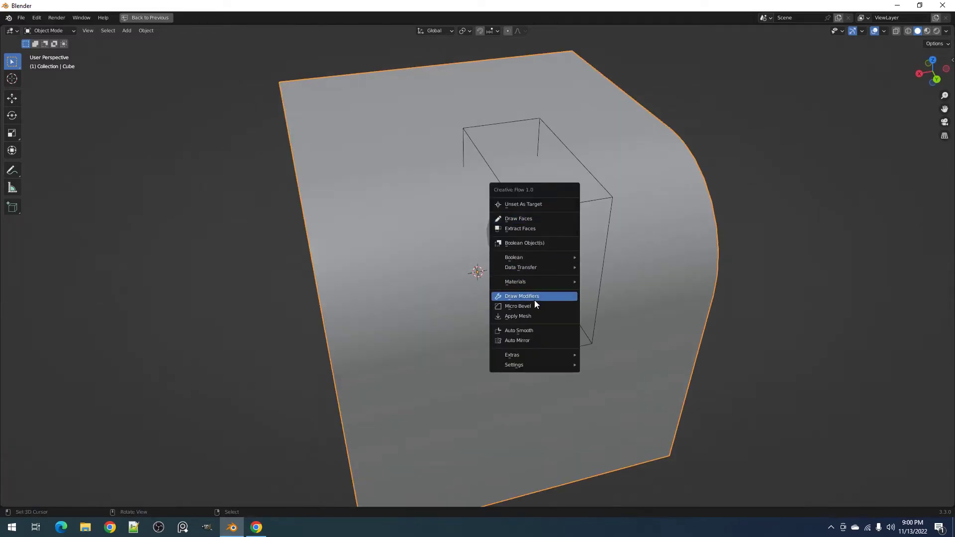
left_click(527, 306)
scroll(646, 213, "down", 2)
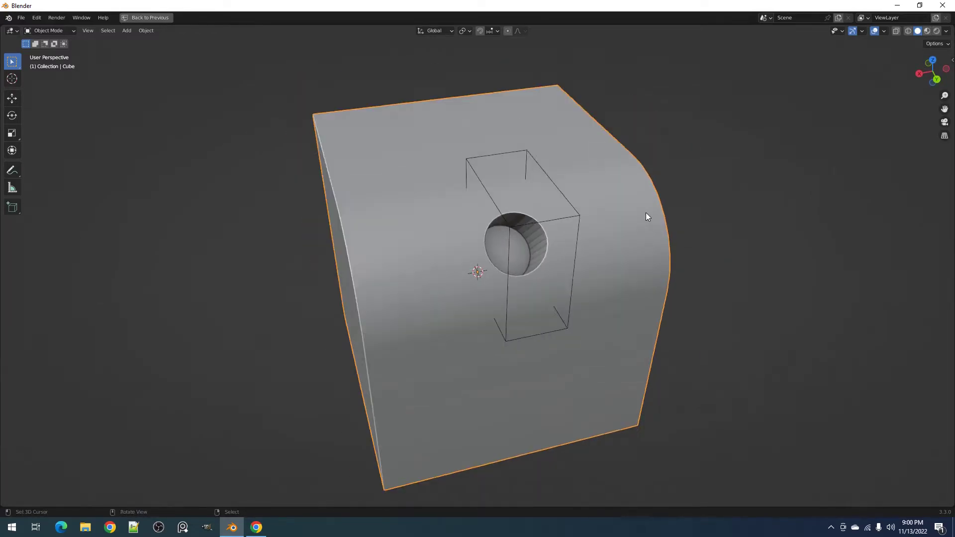
Step: Preview the cube's saved data object, inspect the extracted bevel faces around the hole and close the preview
middle_click_drag(646, 213, 446, 225)
key("q")
mouse_move(441, 186)
left_click(509, 234)
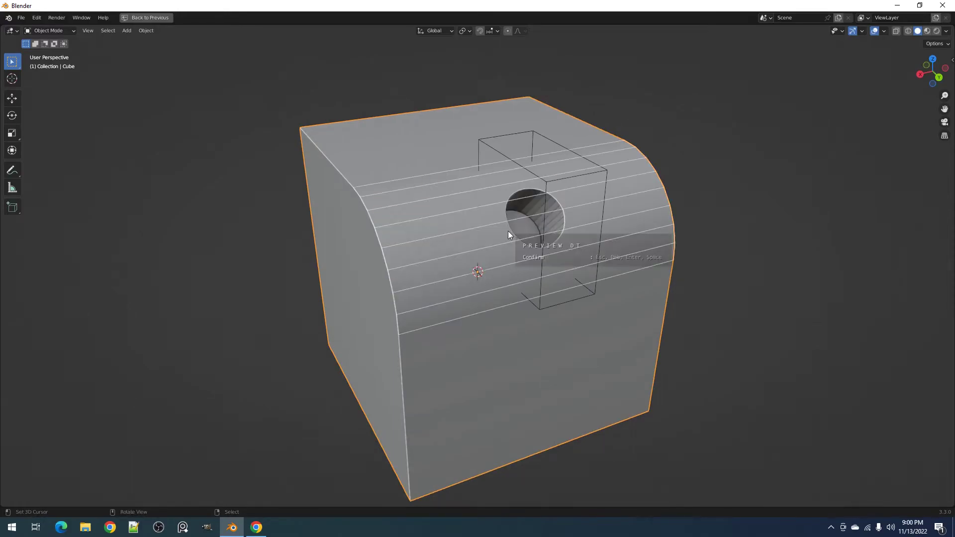
scroll(604, 276, "down", 1)
mouse_move(604, 276)
middle_mouse_down()
mouse_move(446, 240)
mouse_move(607, 285)
mouse_move(606, 268)
middle_mouse_up()
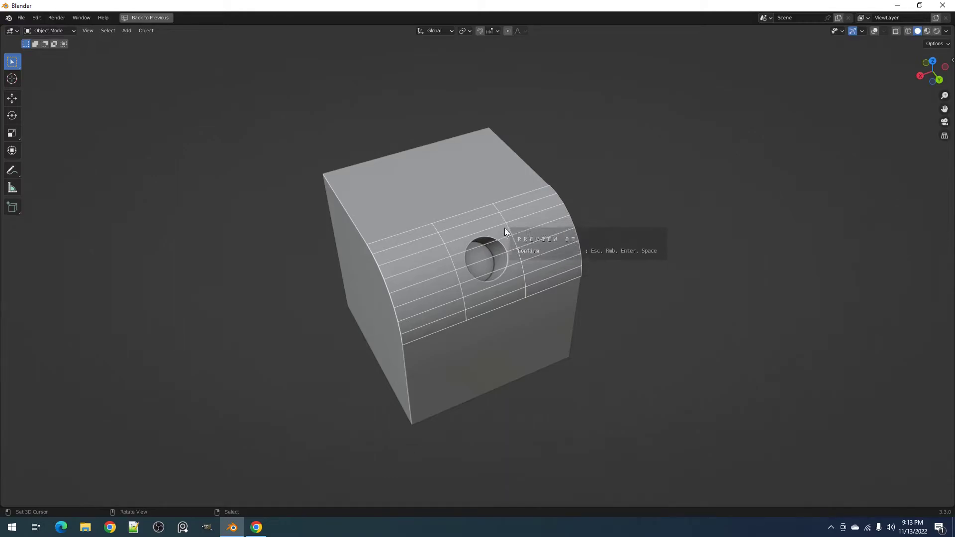
middle_click_drag(551, 236, 506, 223)
right_click(532, 232)
Step: Start another Normal Data: Faces transfer on the cut cube and select the six flat faces on its top
scroll(505, 219, "up", 2)
key("q")
mouse_move(500, 211)
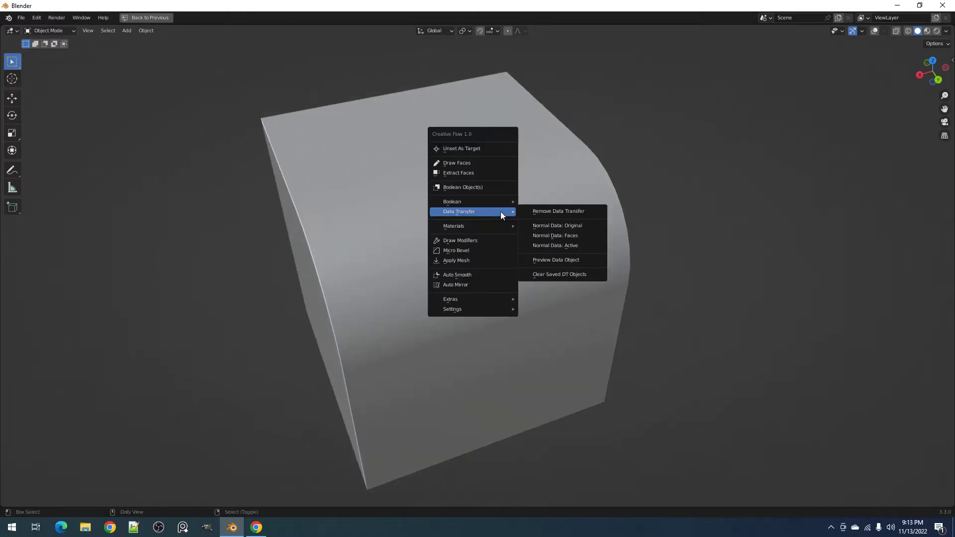
left_click(561, 235)
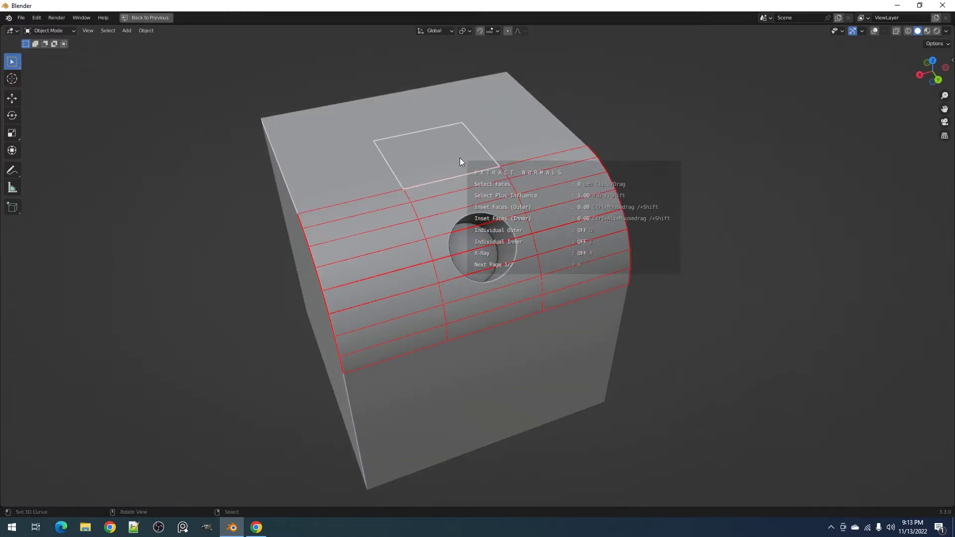
left_click(459, 157)
left_click(361, 168)
mouse_move(360, 168)
left_mouse_down()
mouse_move(495, 104)
mouse_move(512, 135)
left_mouse_up()
Step: Add the flat faces below the bevel to the normals selection and confirm the transfer
scroll(512, 134, "down", 2)
middle_click_drag(453, 354, 437, 333)
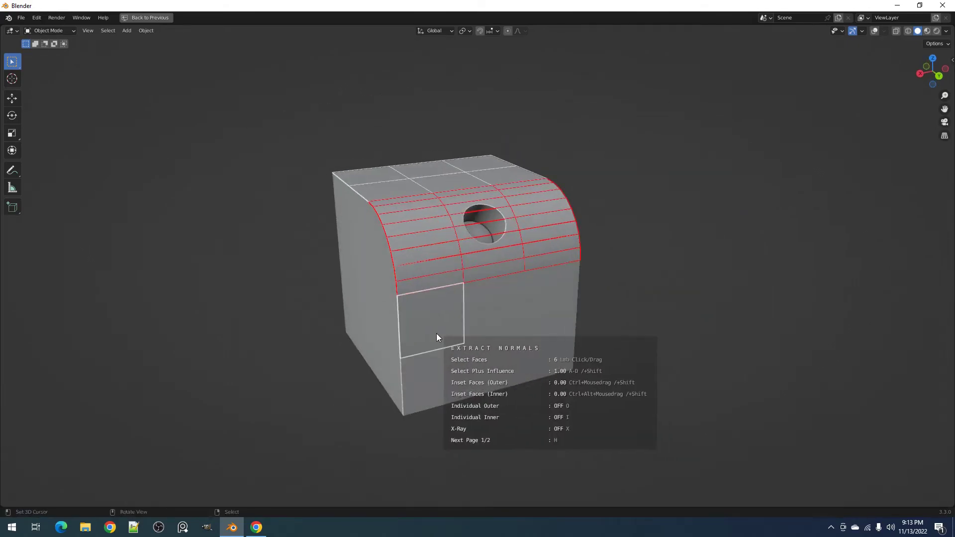
mouse_move(434, 330)
left_mouse_down()
mouse_move(555, 319)
mouse_move(442, 361)
left_mouse_up()
middle_click_drag(529, 283, 555, 287)
key("space")
key("space")
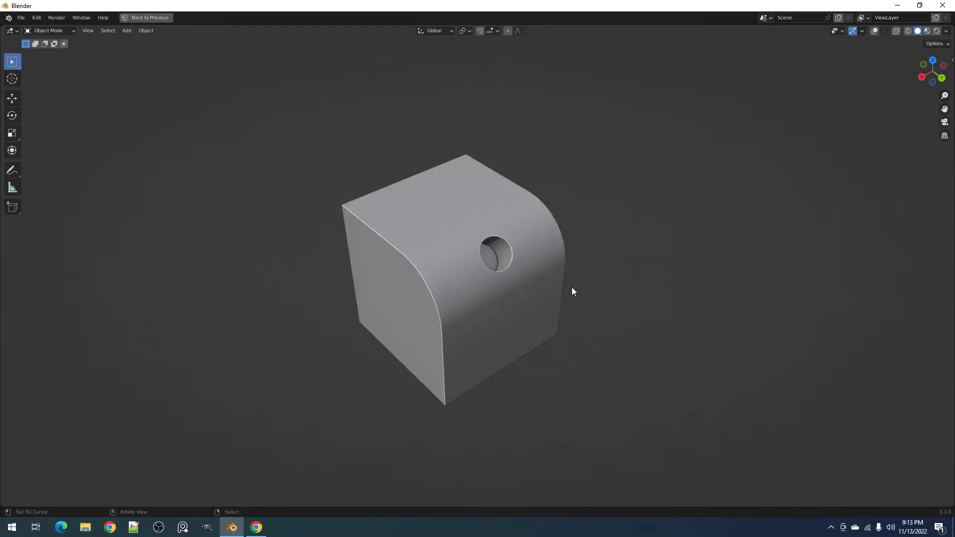
Step: Preview the cut cube's data object to inspect its top, bevel and front faces, and close the preview
key("ctrl+shift+c")
mouse_move(511, 229)
left_click(558, 275)
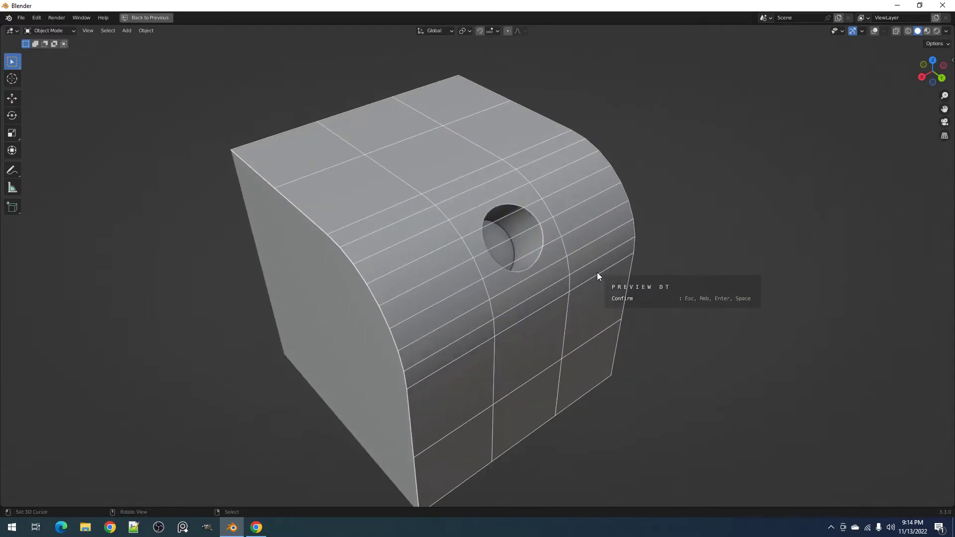
mouse_move(597, 273)
middle_mouse_down()
mouse_move(522, 277)
mouse_move(607, 277)
mouse_move(573, 264)
middle_mouse_up()
key("space")
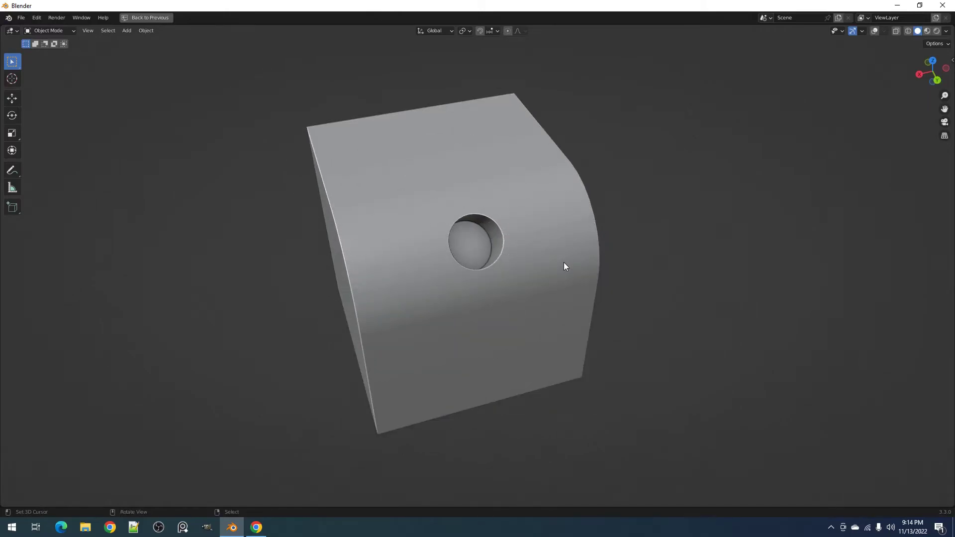
Step: Close the data preview and use Normal Data: Faces to add the bevel faces above and below the saved band
middle_click_drag(517, 210, 542, 237)
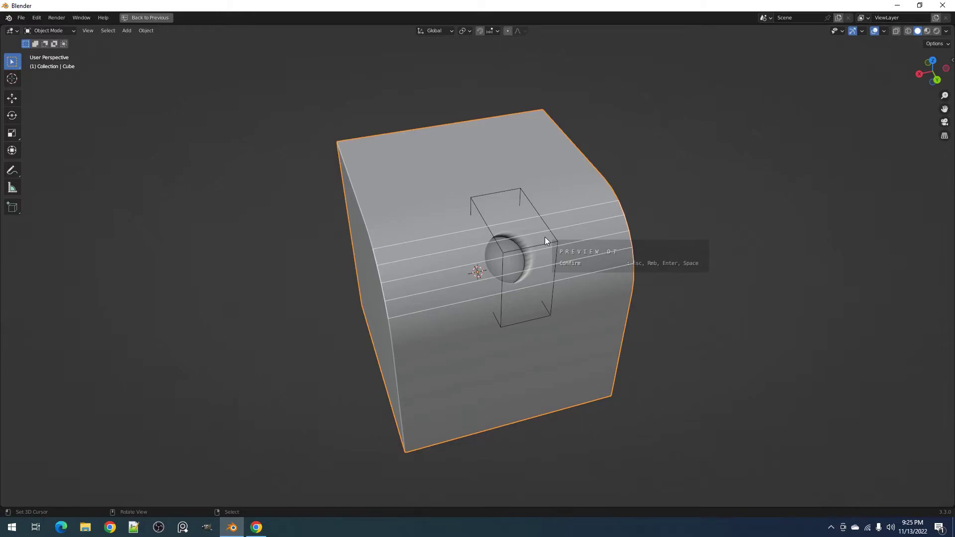
right_click(545, 238)
key("v")
mouse_move(530, 208)
left_click(598, 233)
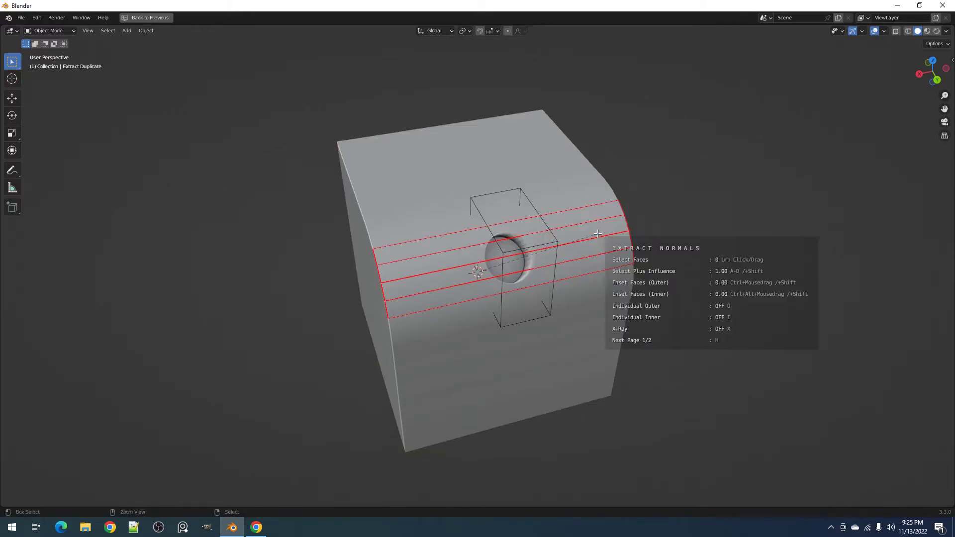
middle_click_drag(641, 231, 618, 243)
scroll(618, 243, "up", 1)
key("space")
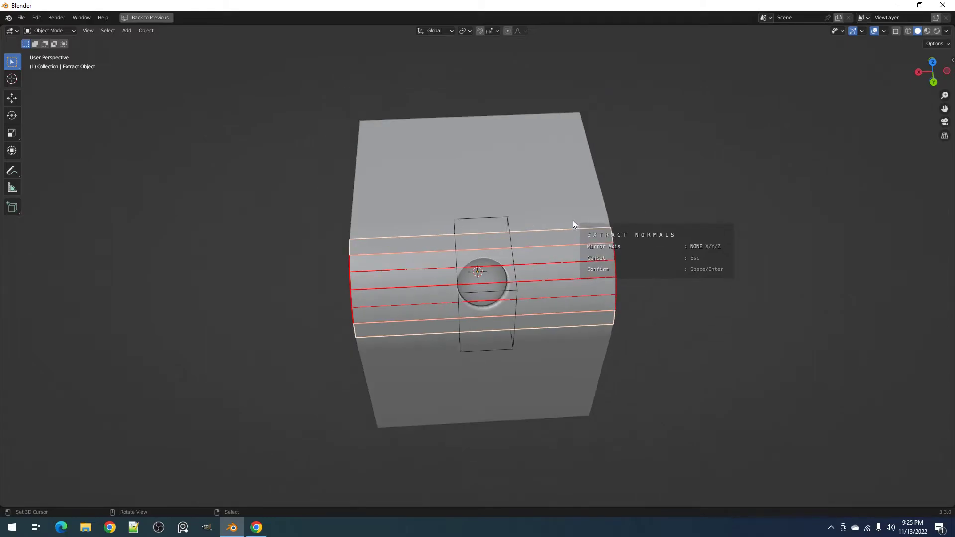
key("Return")
scroll(565, 228, "up", 3)
middle_click_drag(558, 227, 566, 228)
scroll(566, 228, "down", 1)
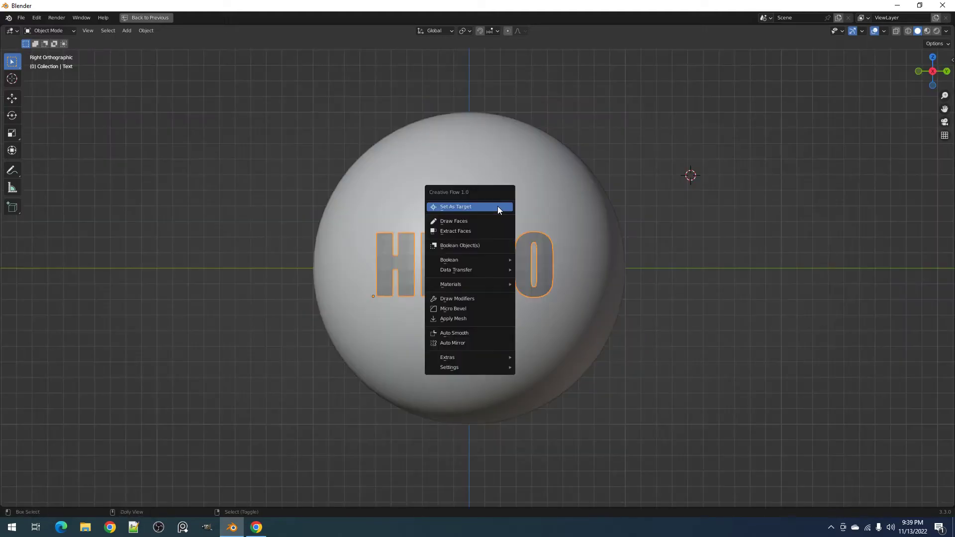
mouse_move(502, 269)
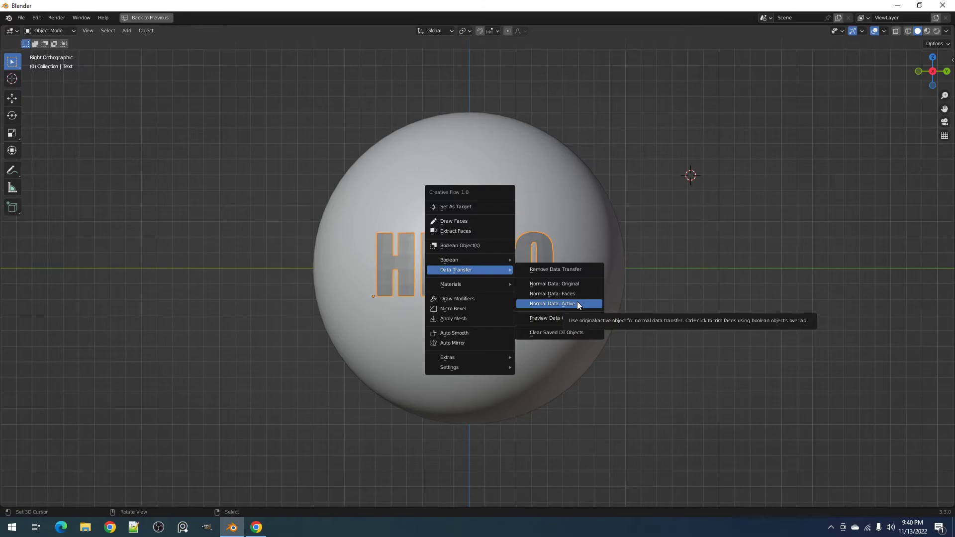
scroll(603, 249, "up", 4)
scroll(499, 249, "down", 2)
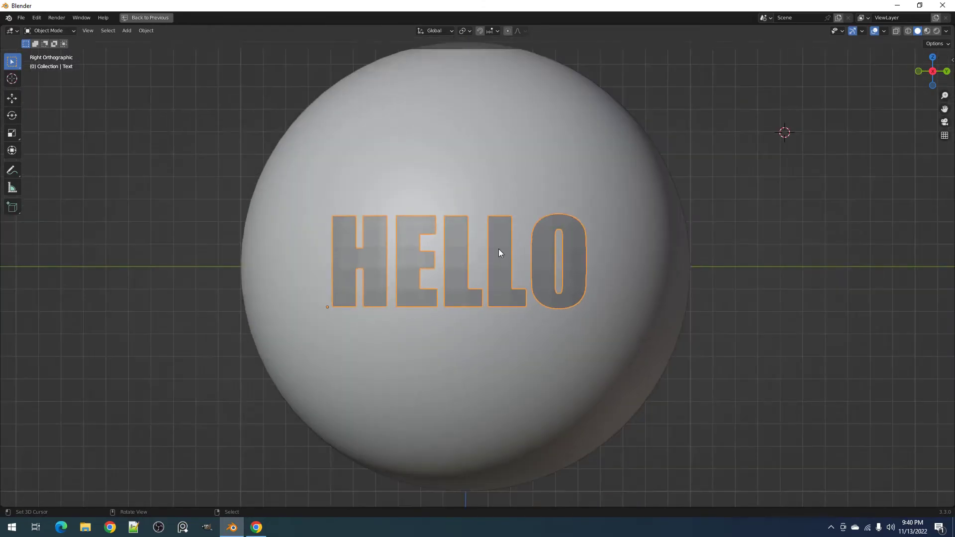
Step: Select the HELLO text, add the sphere as the active object and apply the Normal Data: Active transfer
middle_click_drag(498, 249, 589, 287)
left_click(589, 287)
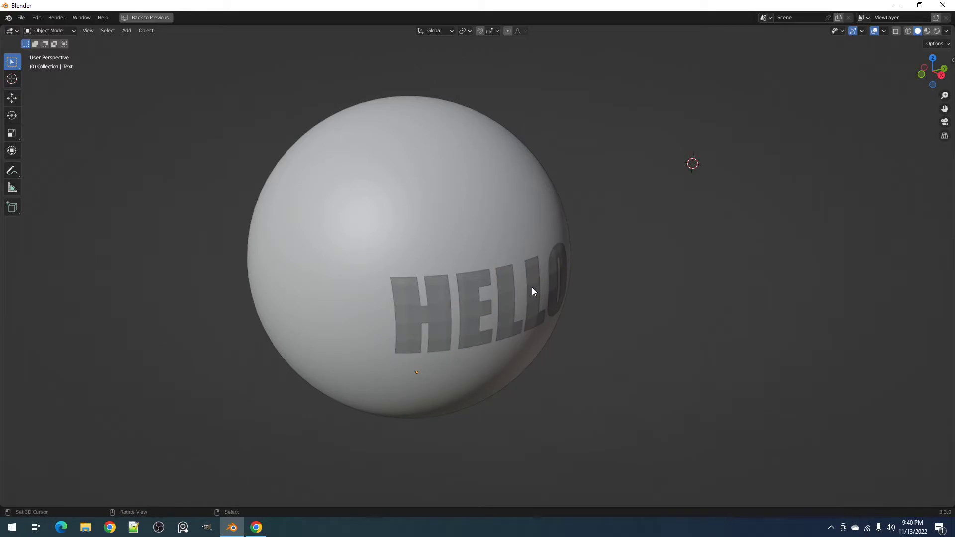
left_click(532, 292)
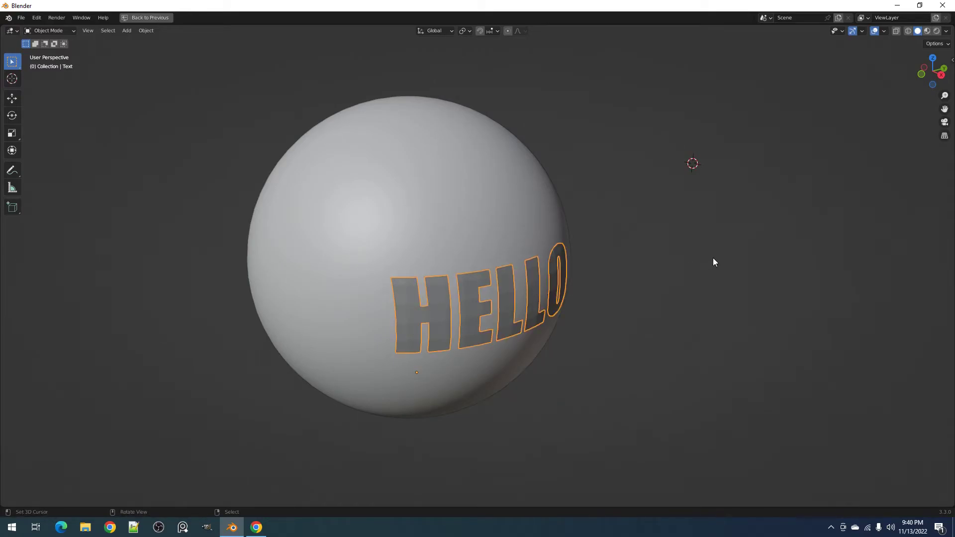
left_click(500, 204, "shift")
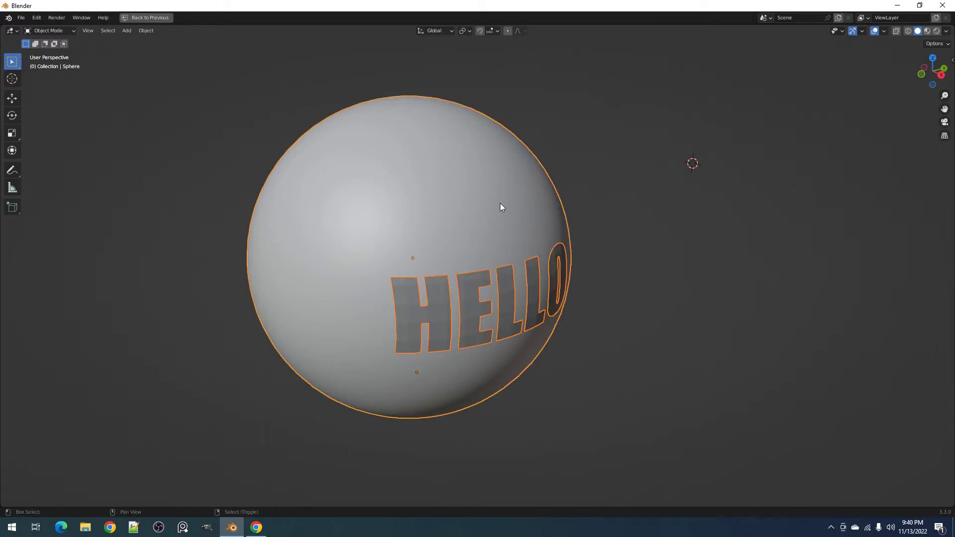
middle_click_drag(500, 203, 568, 218)
scroll(554, 211, "up", 2)
scroll(518, 196, "down", 1)
key("shift+q")
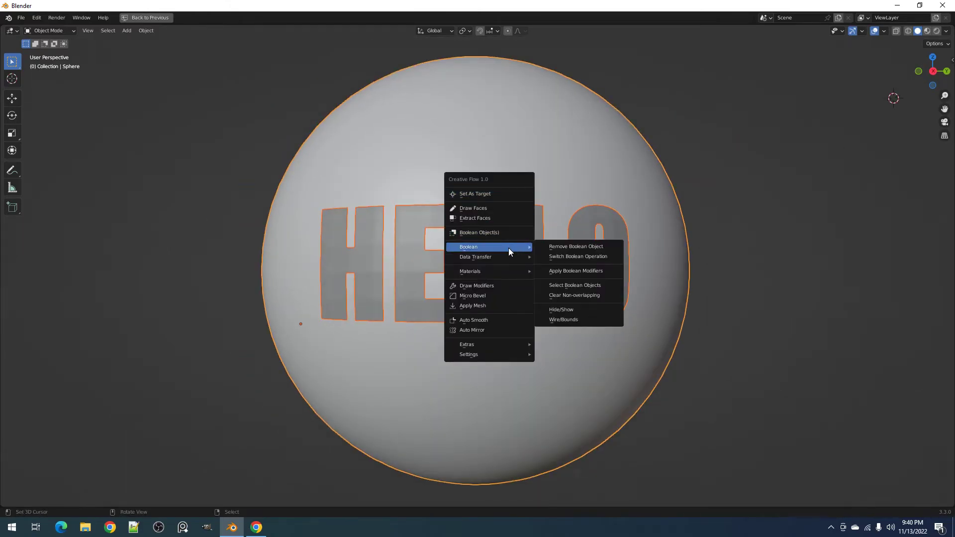
left_click(579, 288)
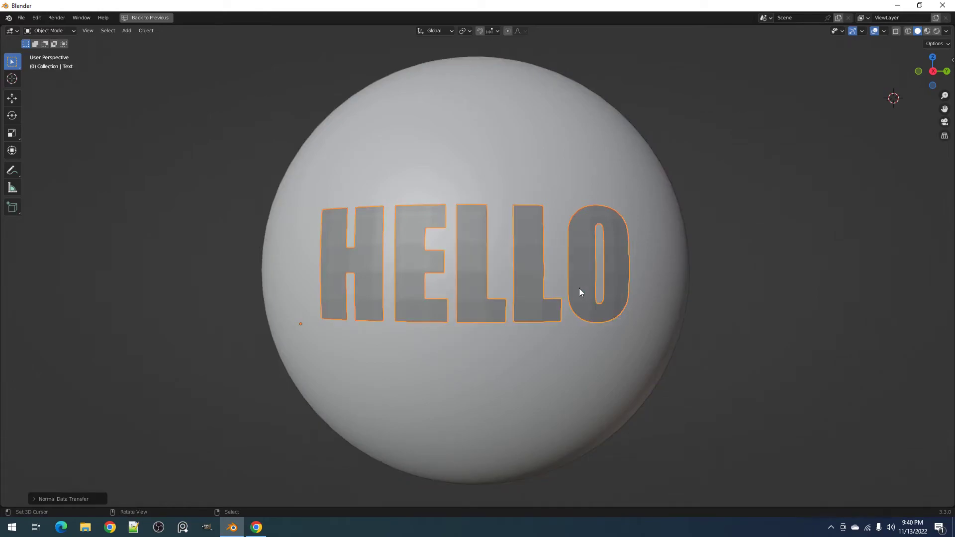
Step: Inspect the shading on the HELLO text, show the full layout and expand its DataTransferCFlow modifier settings
scroll(582, 281, "up", 3)
scroll(588, 230, "down", 3)
scroll(589, 286, "up", 3)
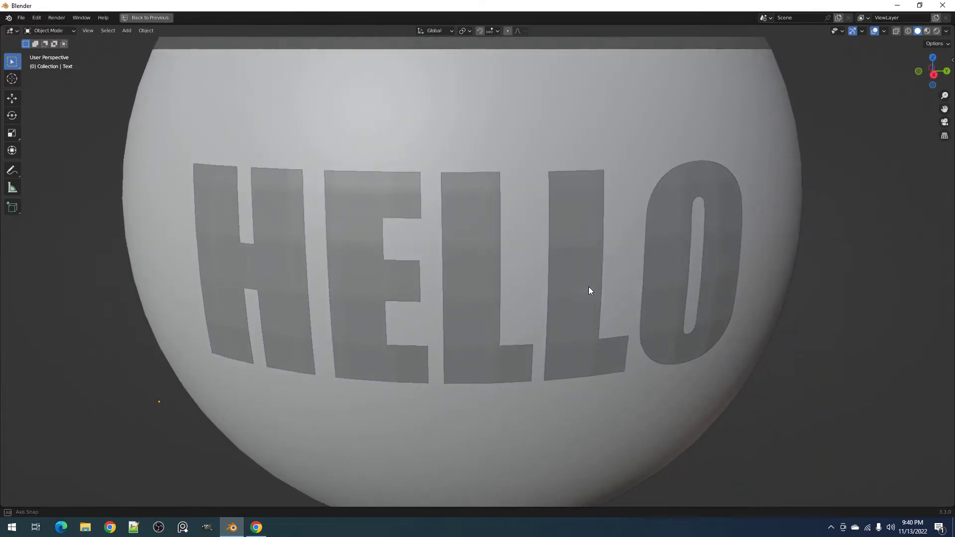
scroll(571, 253, "down", 1)
left_click(569, 243)
scroll(568, 243, "down", 2)
key("ctrl+space")
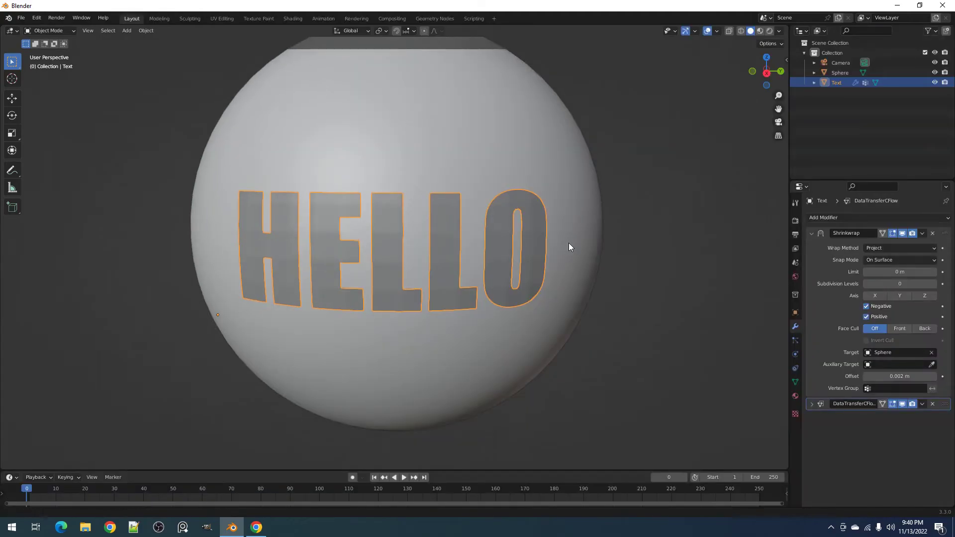
left_click(812, 404)
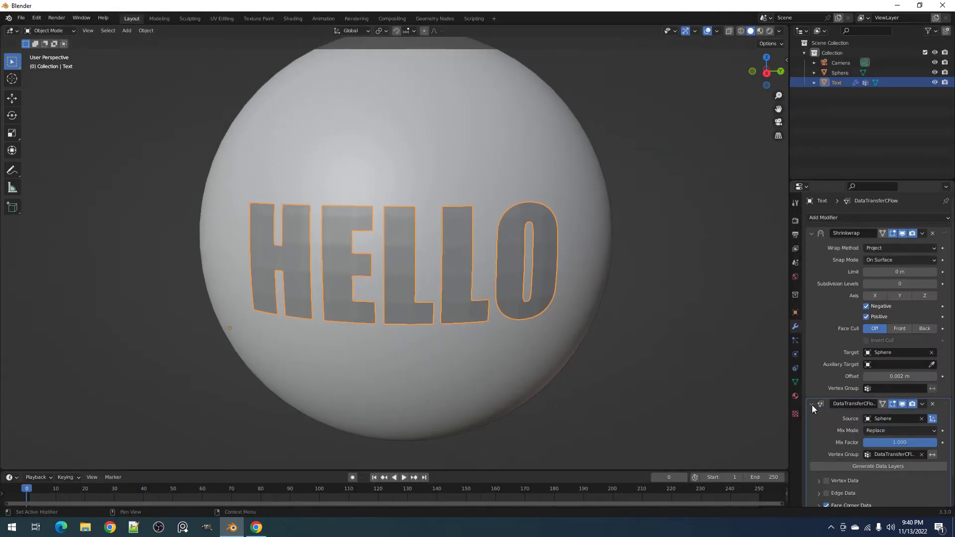
scroll(826, 394, "down", 2)
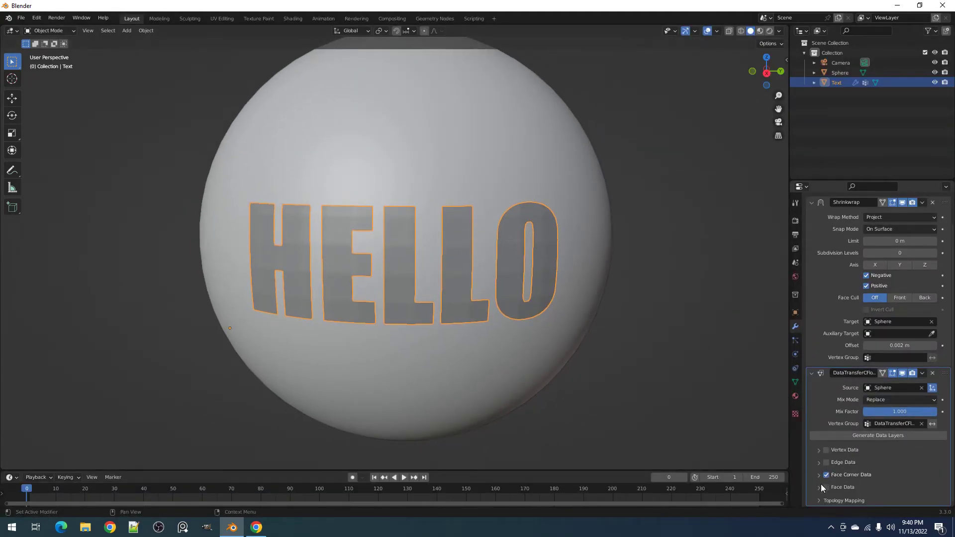
Step: Expand the data transfer modifier's Topology Mapping settings and examine Max Distance and Ray Radius
left_click(818, 501)
scroll(857, 452, "down", 2)
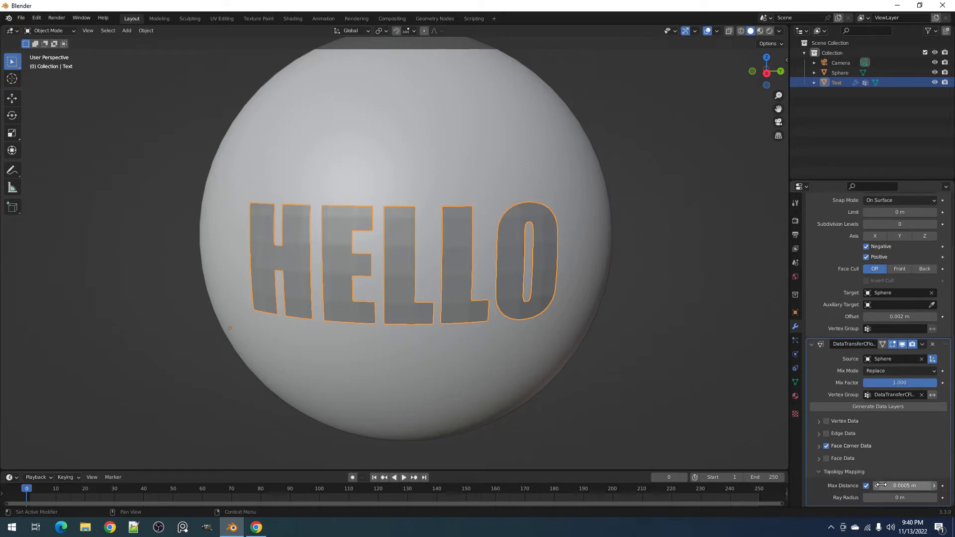
left_click_drag(900, 497, 900, 497)
scroll(605, 245, "up", 3)
Step: Hide the overlays and inspect the HELLO text's shading on the sphere from another angle in a maximised viewport
key("alt+shift+z")
scroll(536, 237, "down", 4)
middle_click_drag(514, 224, 529, 268)
key("ctrl+space")
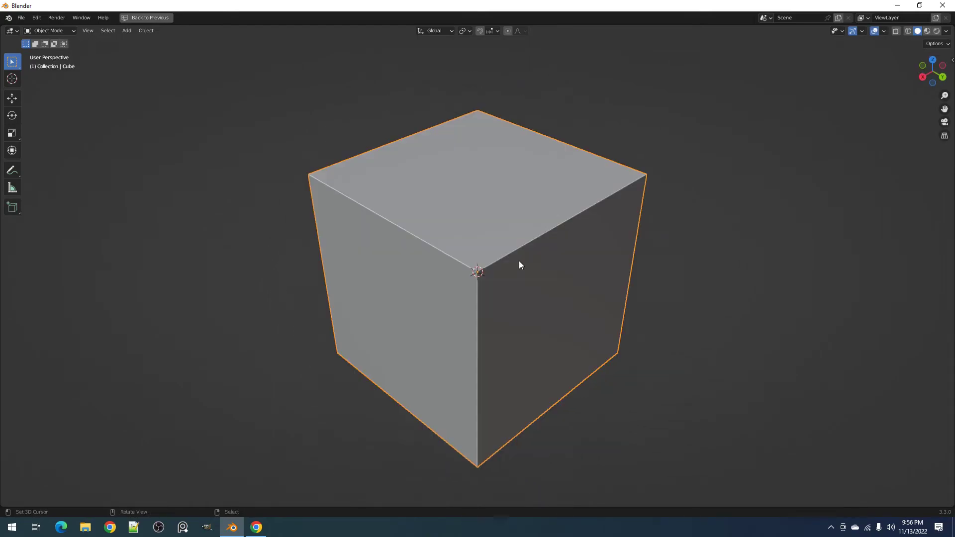
Step: Bevel the cube's edge between the top and the darker side face about 0.68 m wide, with added segments for a rounded profile
key("Tab")
left_click(516, 249)
key("ctrl+b")
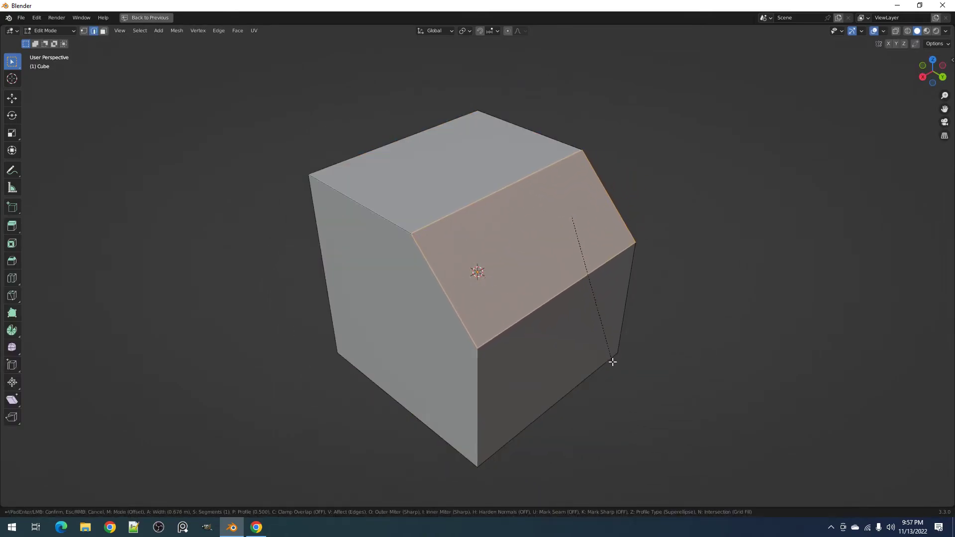
scroll(616, 364, "up", 7)
left_click(615, 364)
key("Tab")
Step: Apply Normal Data: Original to the bevelled cube, preview its saved data object and close the preview
key("shift+q")
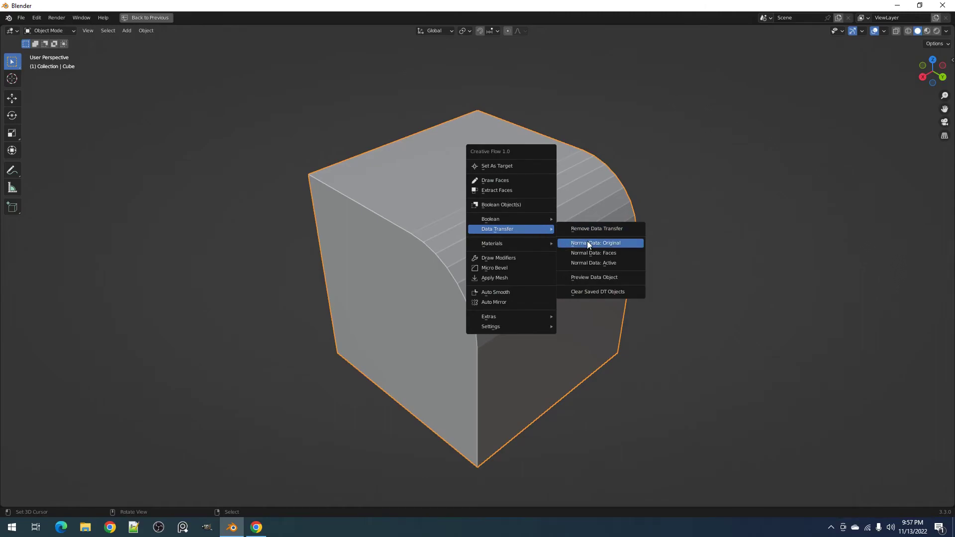
left_click(587, 243)
right_click(548, 237)
mouse_move(548, 236)
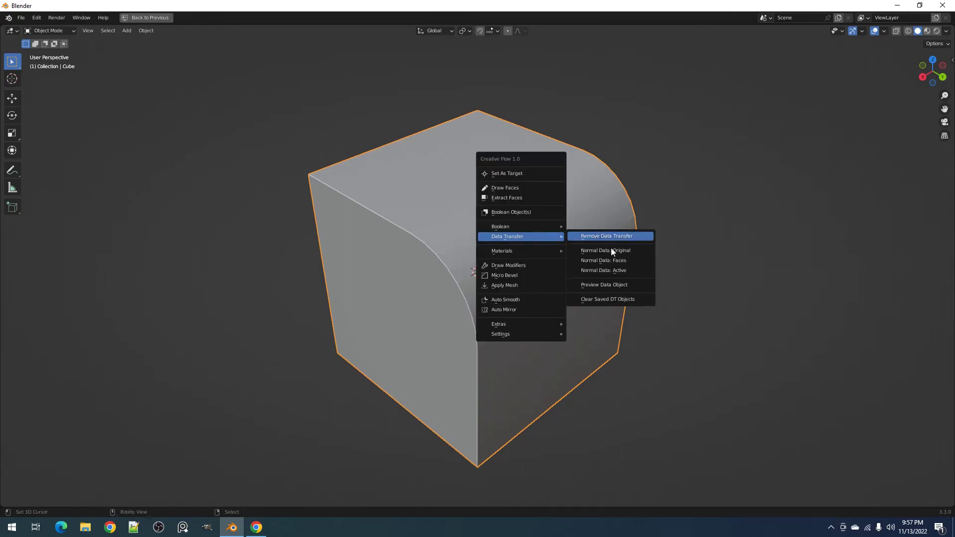
left_click(616, 285)
mouse_move(620, 285)
middle_mouse_down()
mouse_move(513, 241)
mouse_move(501, 217)
mouse_move(448, 227)
mouse_move(294, 298)
mouse_move(621, 286)
middle_mouse_up()
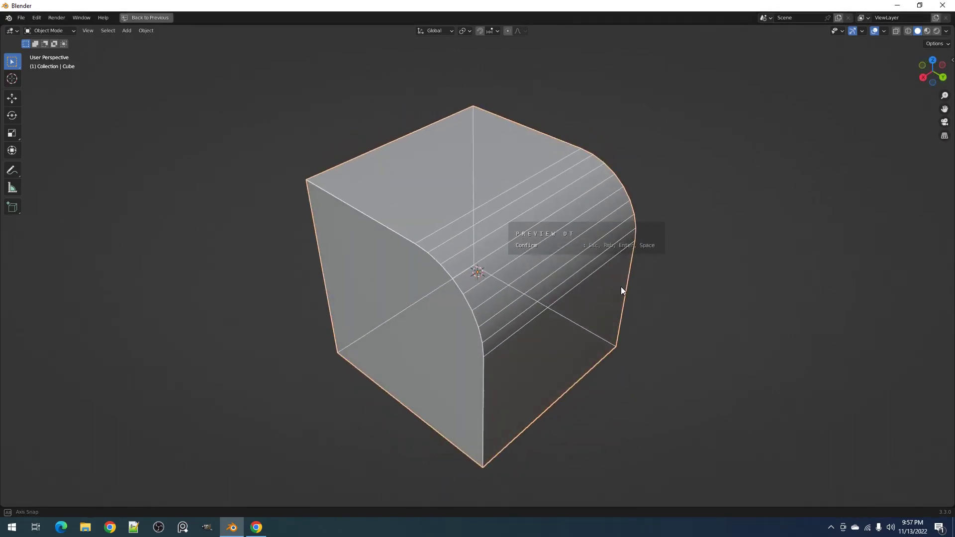
right_click(538, 274)
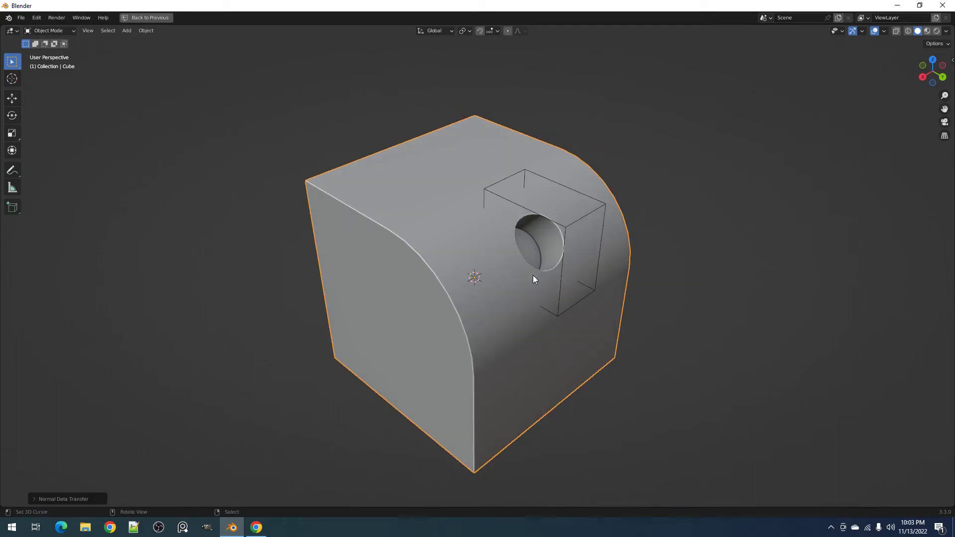
Step: Clear the saved data transfer objects with the cube that has the circular cut selected
key("shift+q")
mouse_move(494, 241)
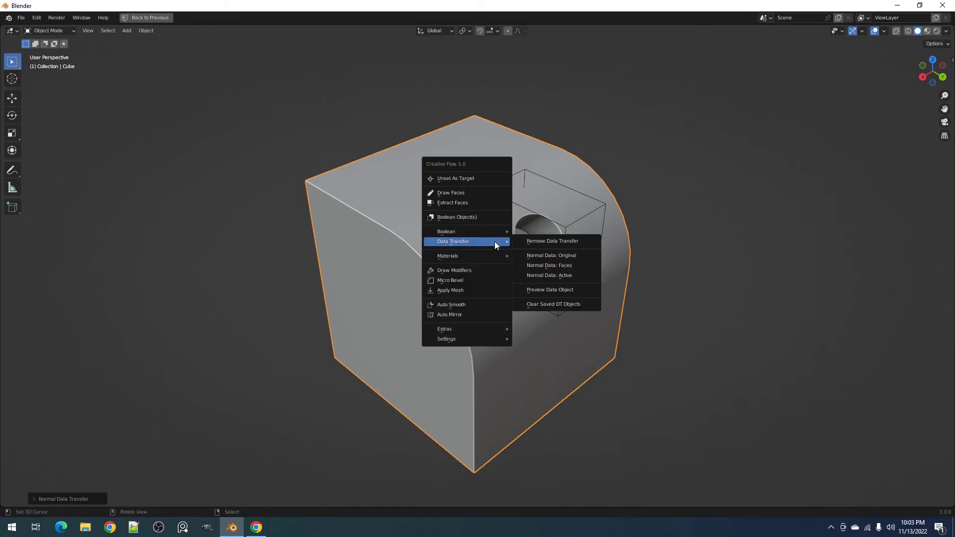
left_click(562, 304)
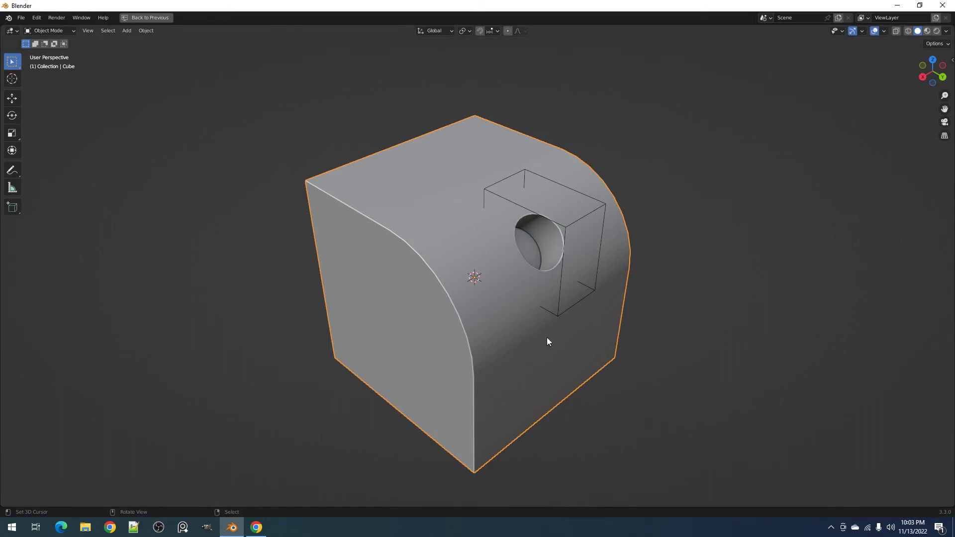
key("v")
mouse_move(499, 263)
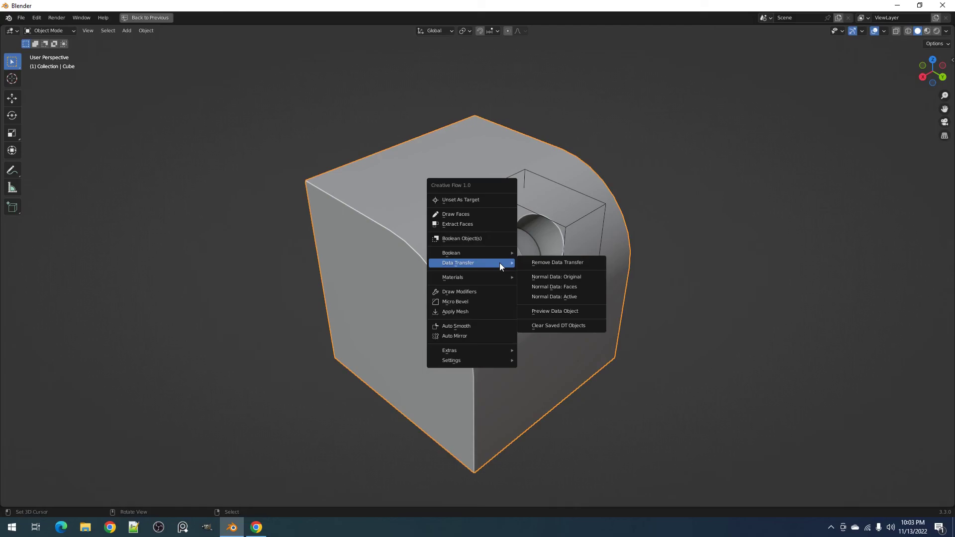
left_click(559, 326)
mouse_move(602, 328)
middle_mouse_down()
mouse_move(476, 328)
mouse_move(627, 328)
mouse_move(596, 327)
middle_mouse_up()
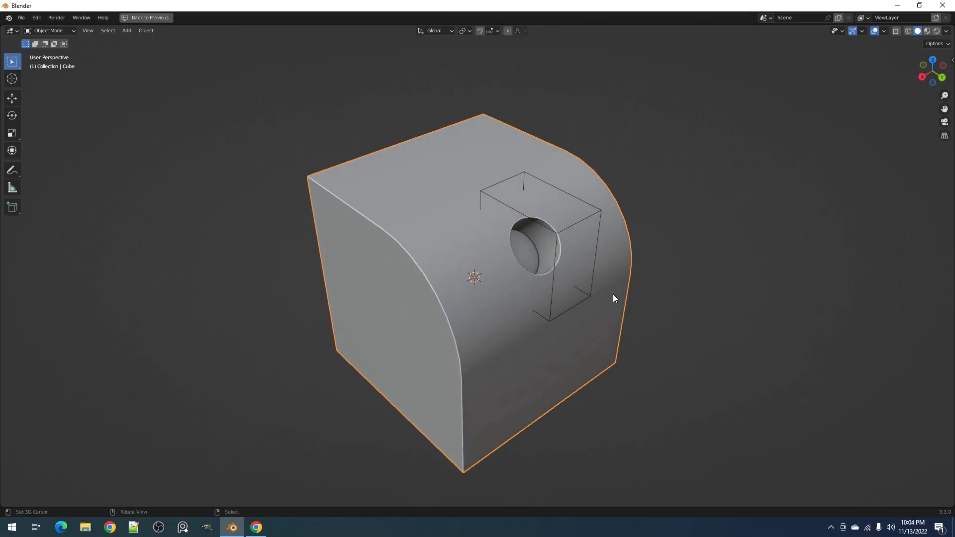
Step: Select the circular boolean cutter and scale its mesh up by about 1.27 to enlarge the hole in the bevel
left_click(593, 277)
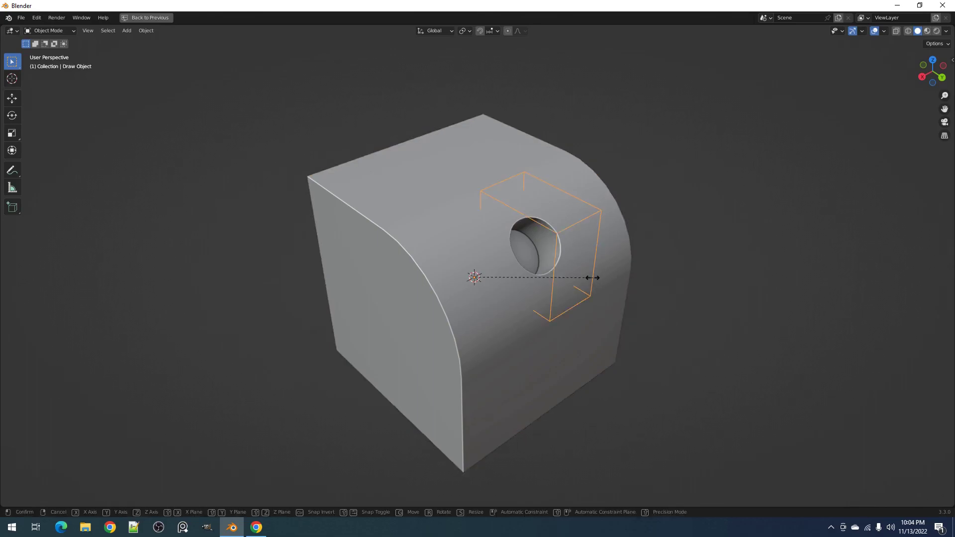
key("Tab")
key("s")
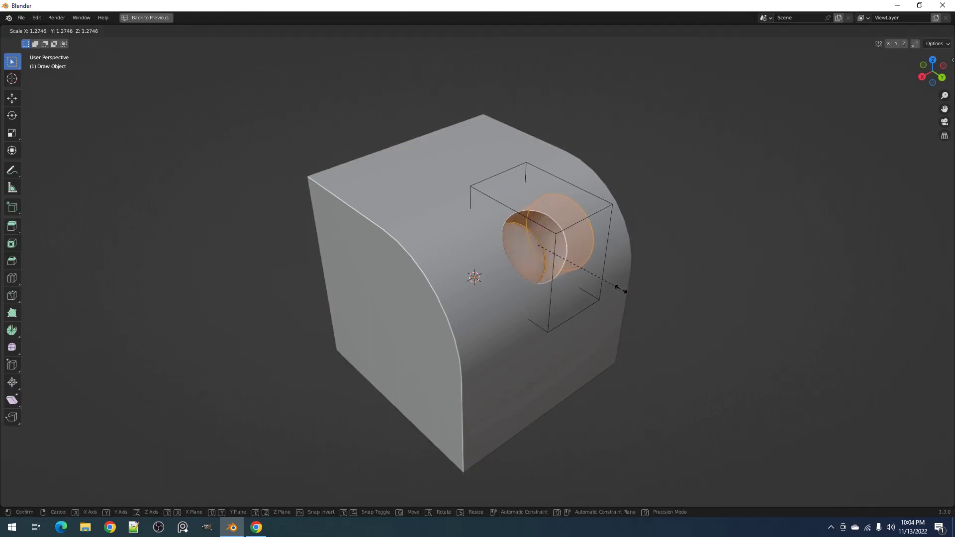
left_click(625, 291)
key("Tab")
mouse_move(625, 291)
middle_mouse_down()
mouse_move(543, 297)
mouse_move(614, 294)
middle_mouse_up()
key("alt")
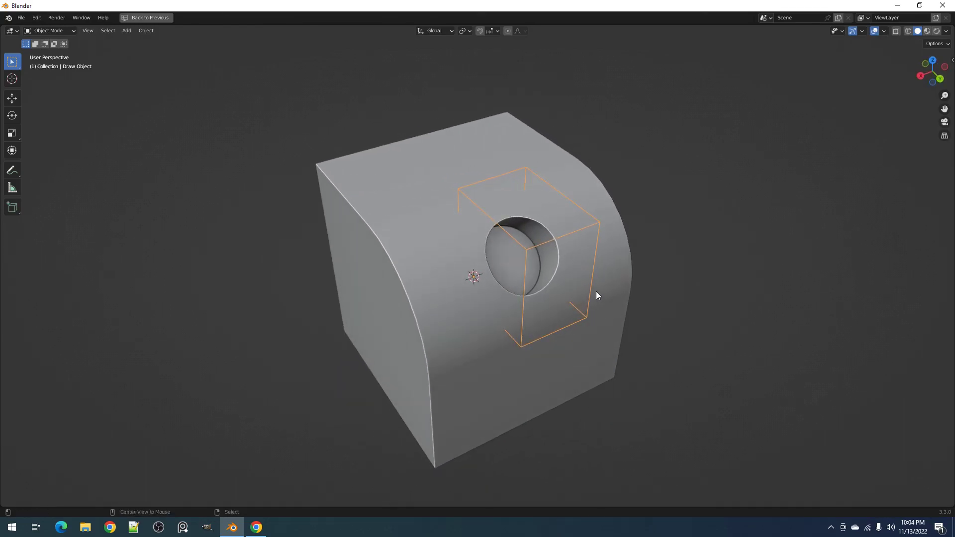